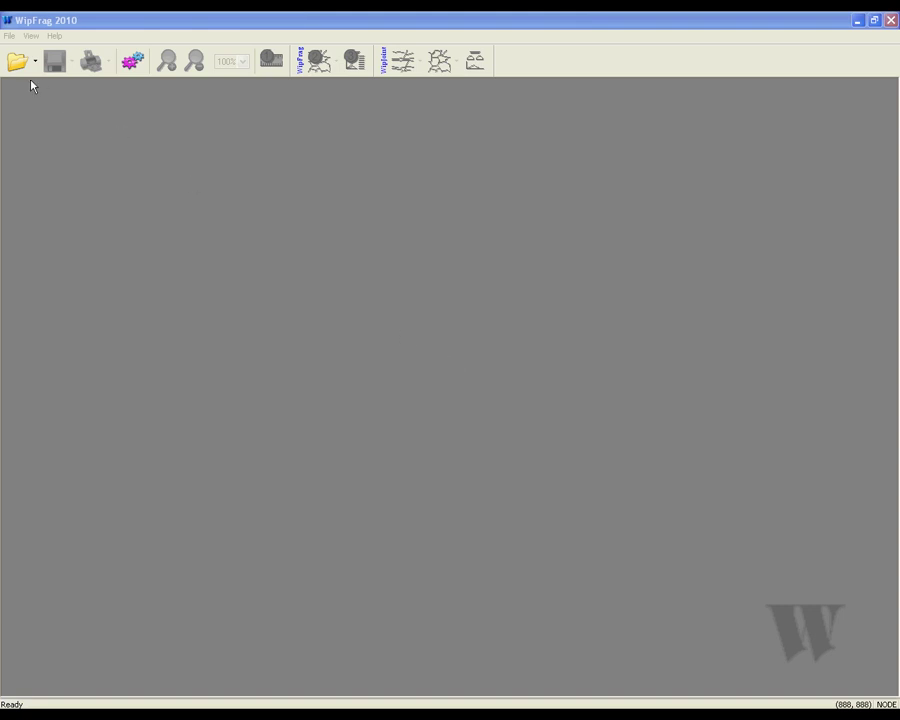
# Load the rock photo Image 1.bmp from the Advanced Tutorial Images folder.
pyautogui.click(16, 62)
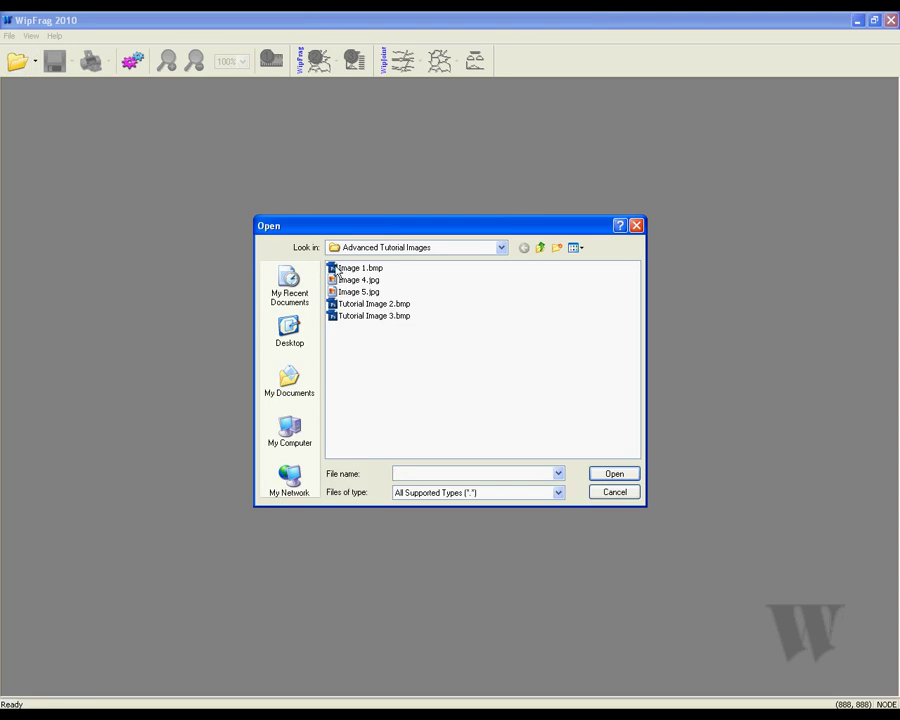
pyautogui.click(342, 269)
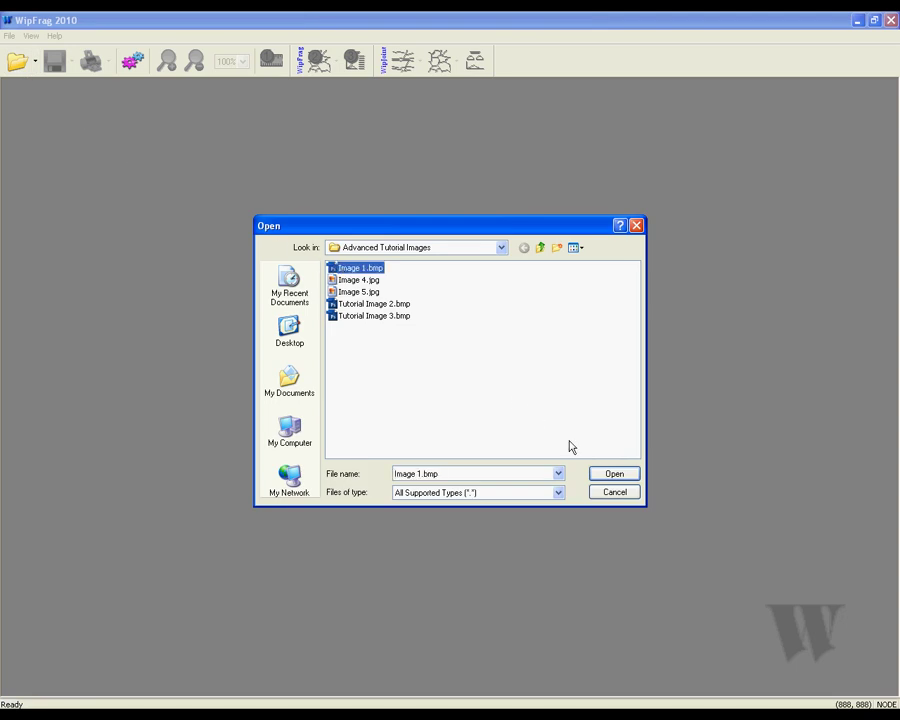
pyautogui.click(597, 476)
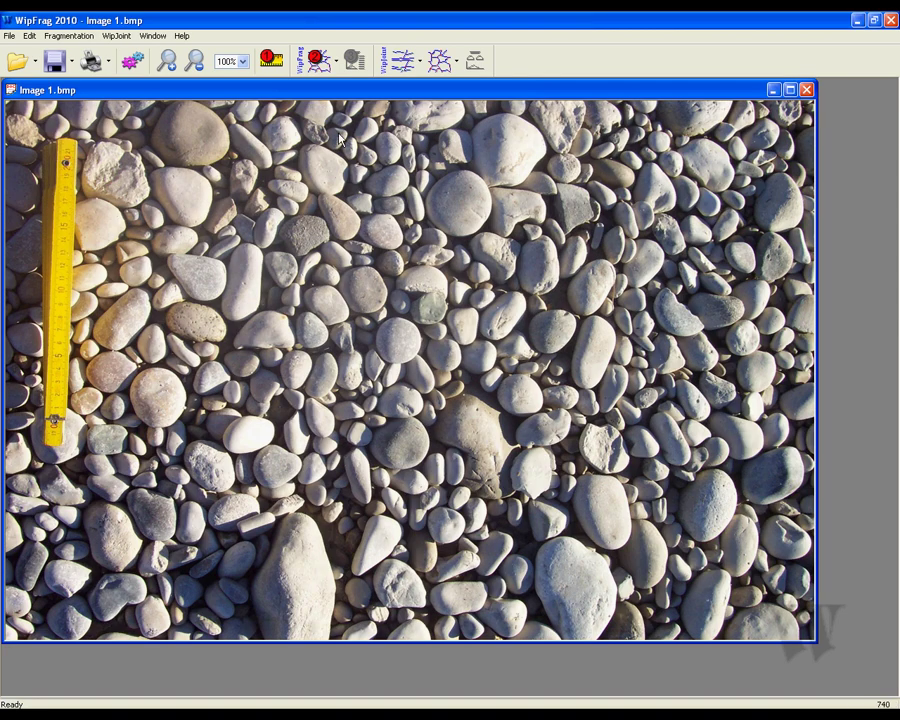
# In Set Scale, draw a scale line along the yellow ruler from bottom to top.
pyautogui.click(270, 60)
pyautogui.moveTo(120, 54); pyautogui.dragTo(323, 137)
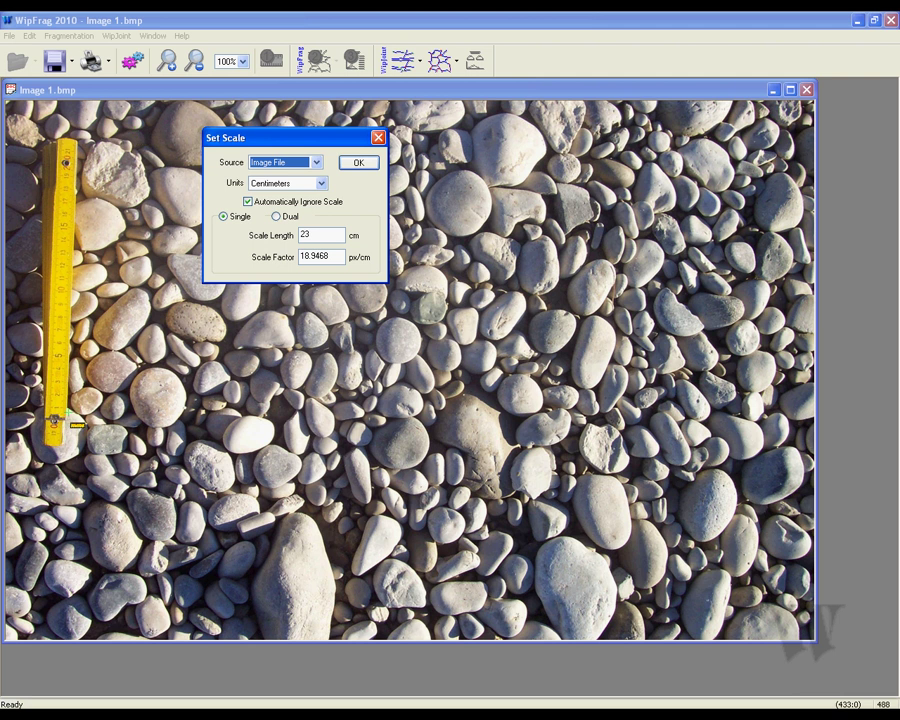
pyautogui.click(61, 446)
pyautogui.moveTo(61, 446); pyautogui.dragTo(67, 141)
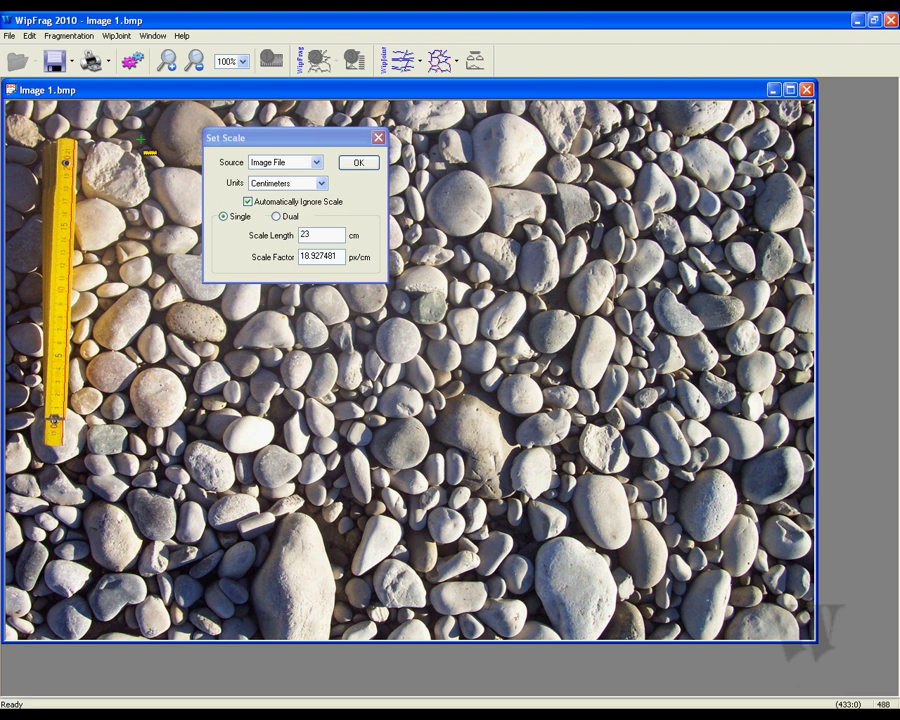
# Keep source Image File, Centimeters units, single scale and length 23, then accept.
pyautogui.click(315, 163)
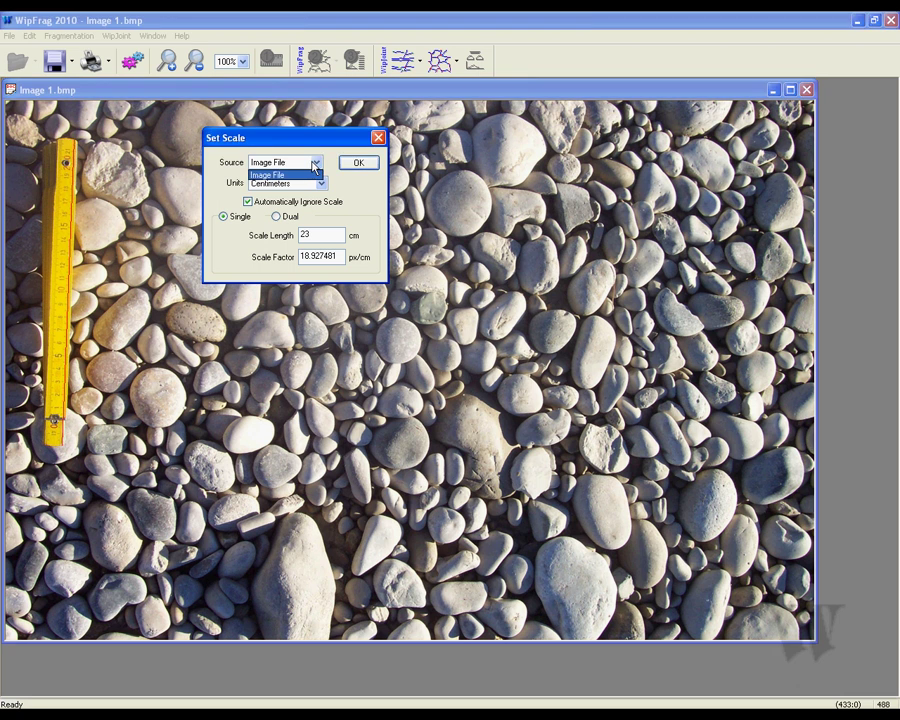
pyautogui.click(300, 176)
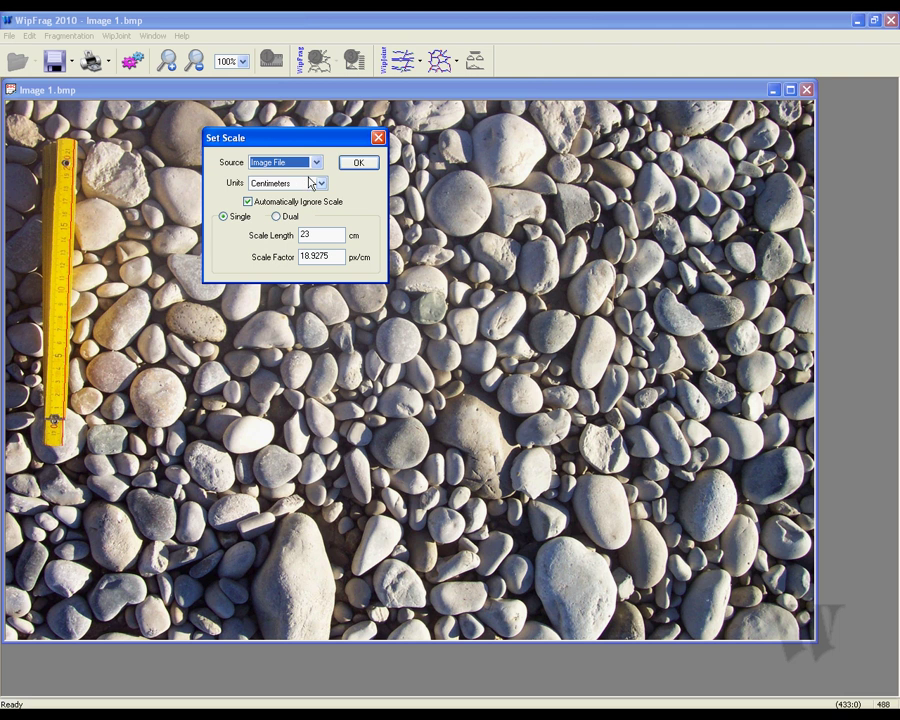
pyautogui.click(319, 183)
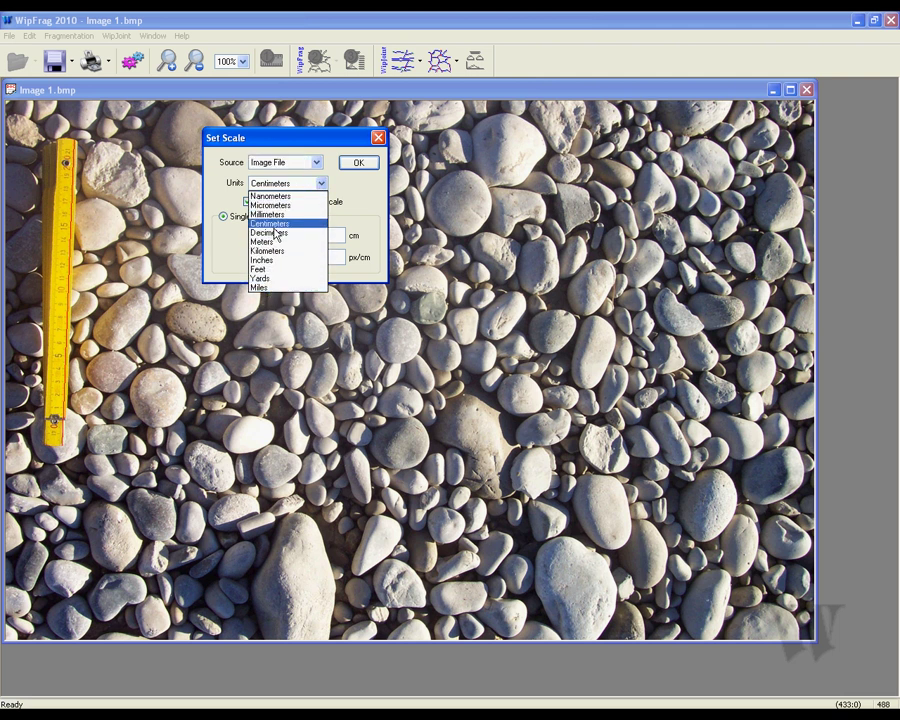
pyautogui.click(275, 226)
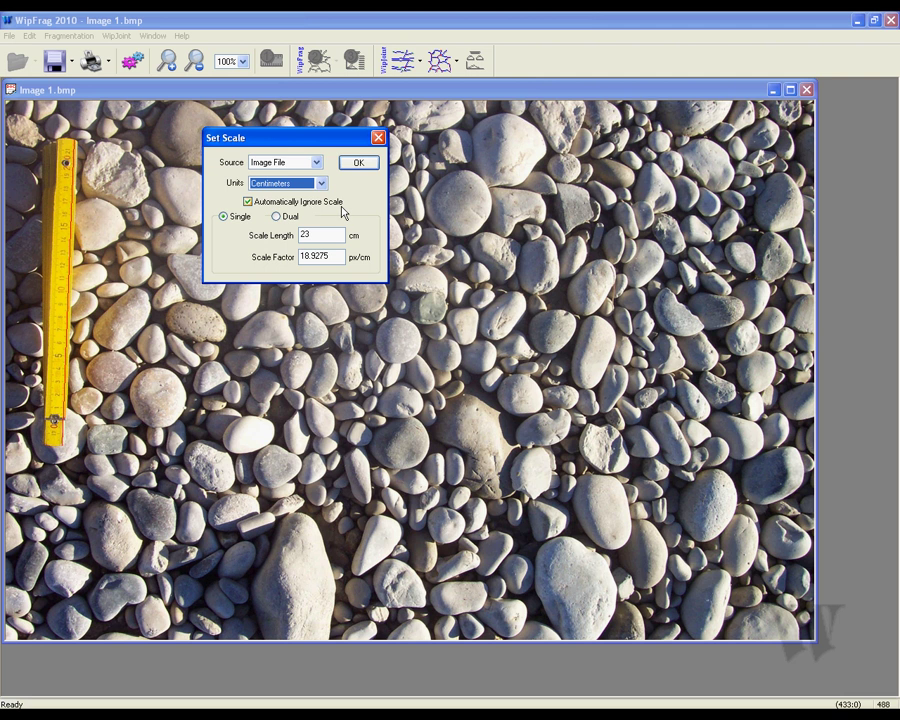
pyautogui.click(278, 218)
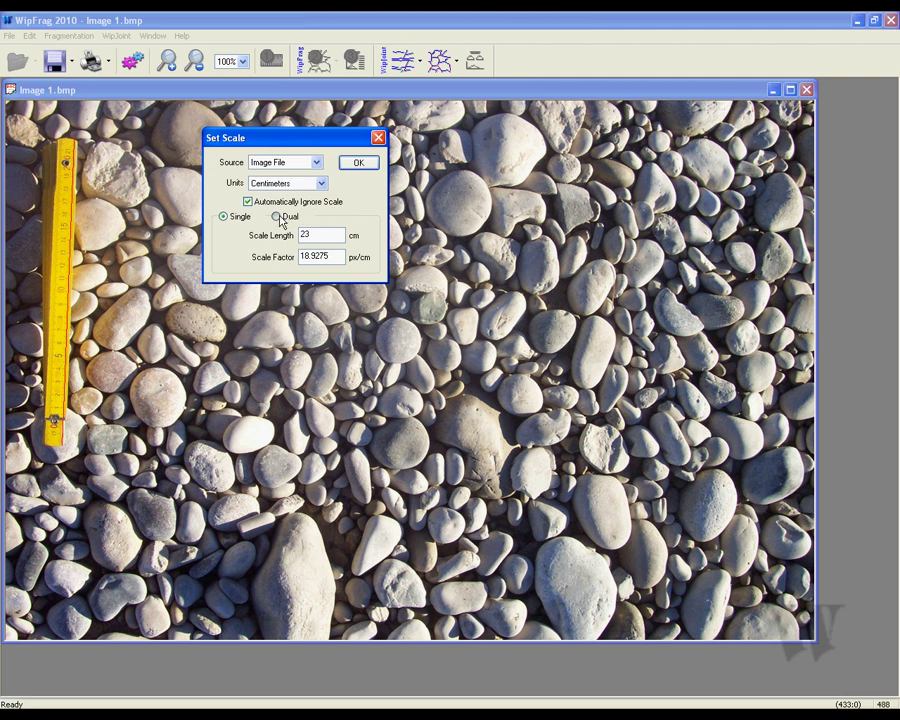
pyautogui.click(223, 218)
pyautogui.moveTo(313, 234); pyautogui.dragTo(295, 234)
pyautogui.click(317, 234)
pyautogui.click(353, 168)
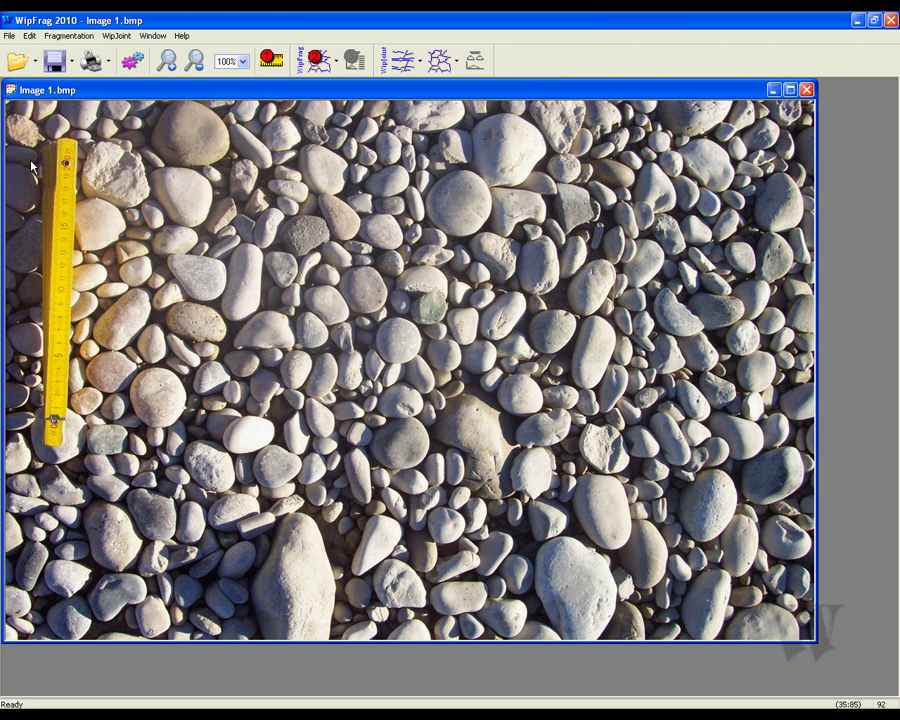
# Toggle the image display to grayscale and back to colour.
pyautogui.click(68, 35)
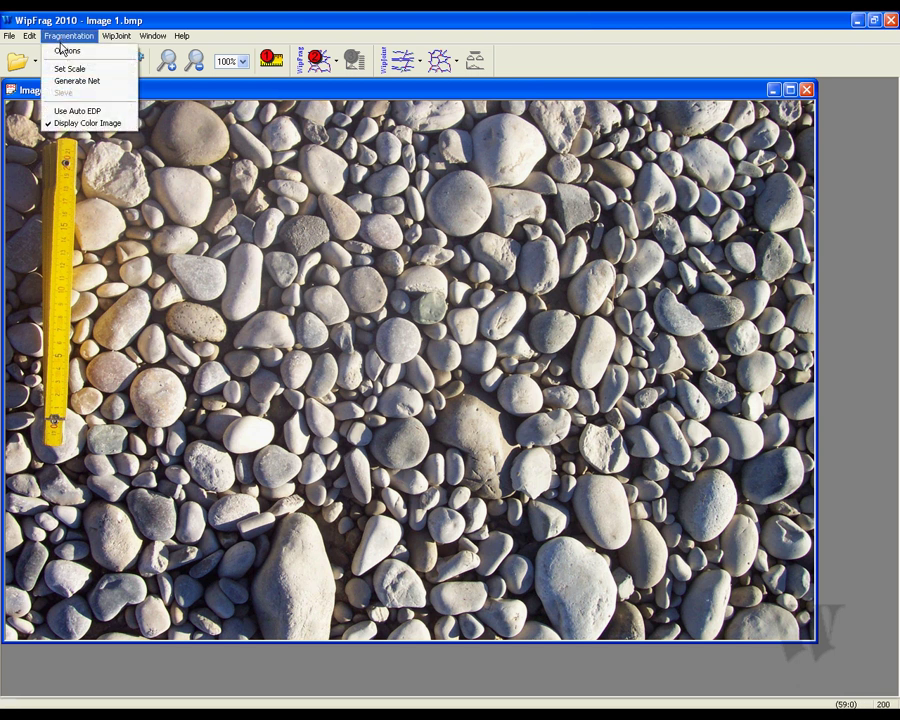
pyautogui.click(62, 122)
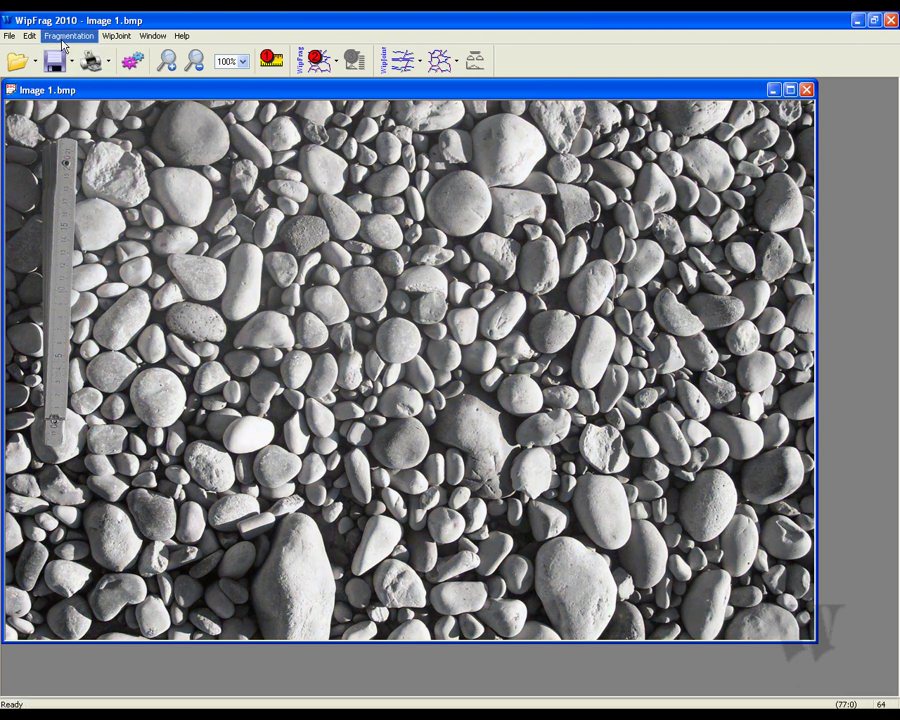
pyautogui.click(63, 37)
pyautogui.click(63, 123)
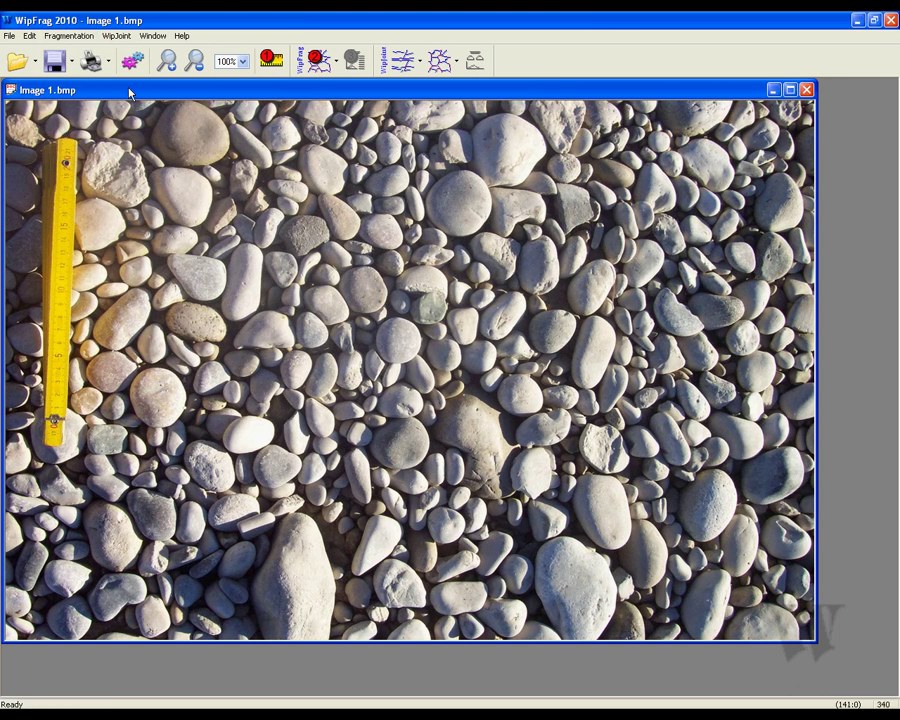
# Auto-generate the fragment net and measure the blocks into a percent-passing size graph.
pyautogui.click(318, 60)
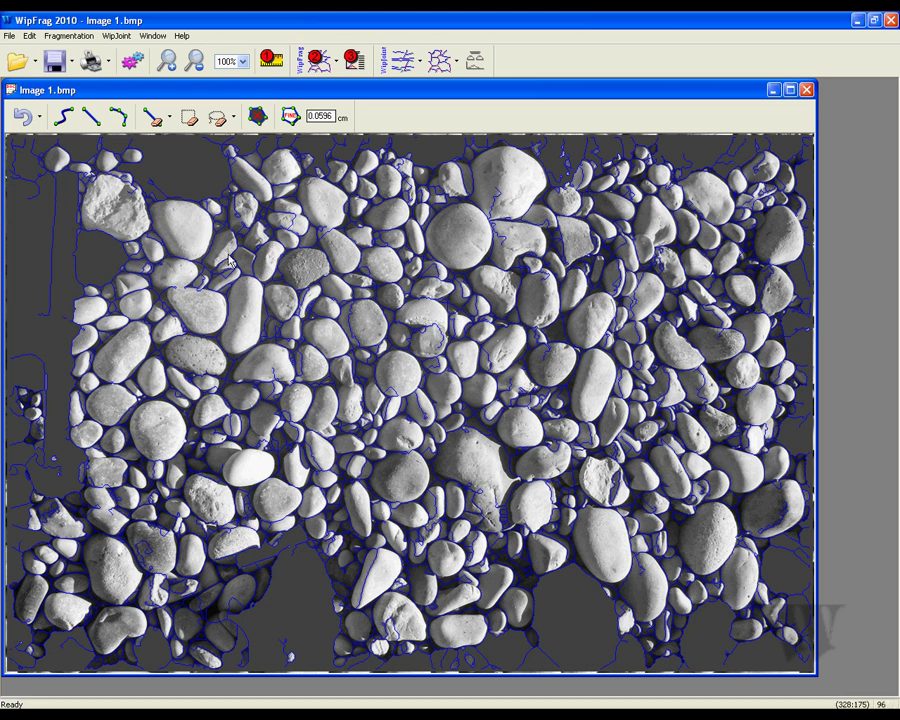
pyautogui.moveTo(268, 262)
pyautogui.click(350, 74)
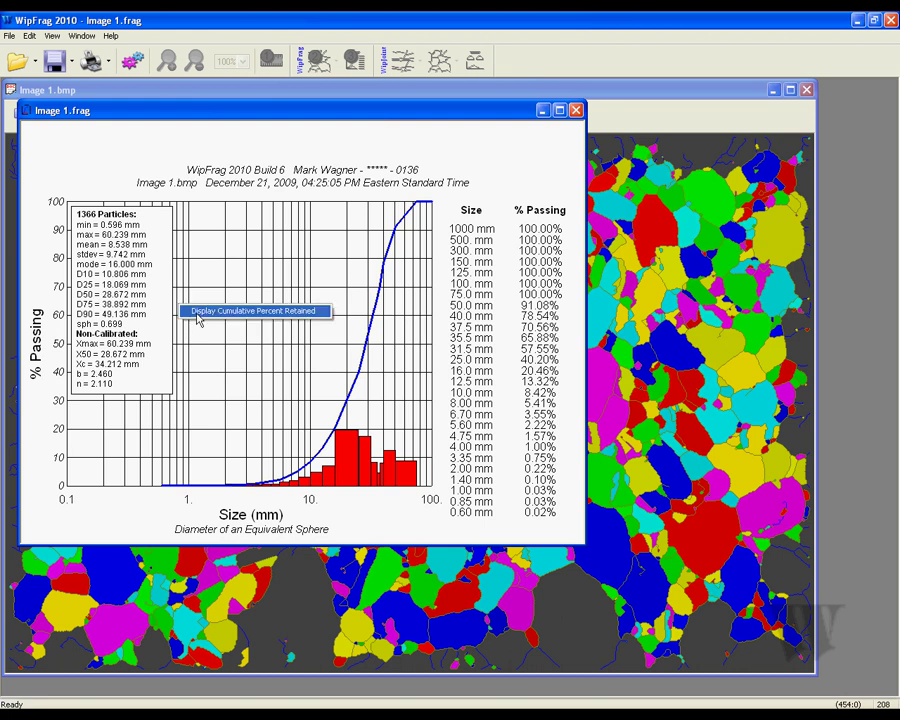
# Switch the graph to cumulative percent retained, then back to percent passing.
pyautogui.click(198, 316)
pyautogui.rightClick(198, 318)
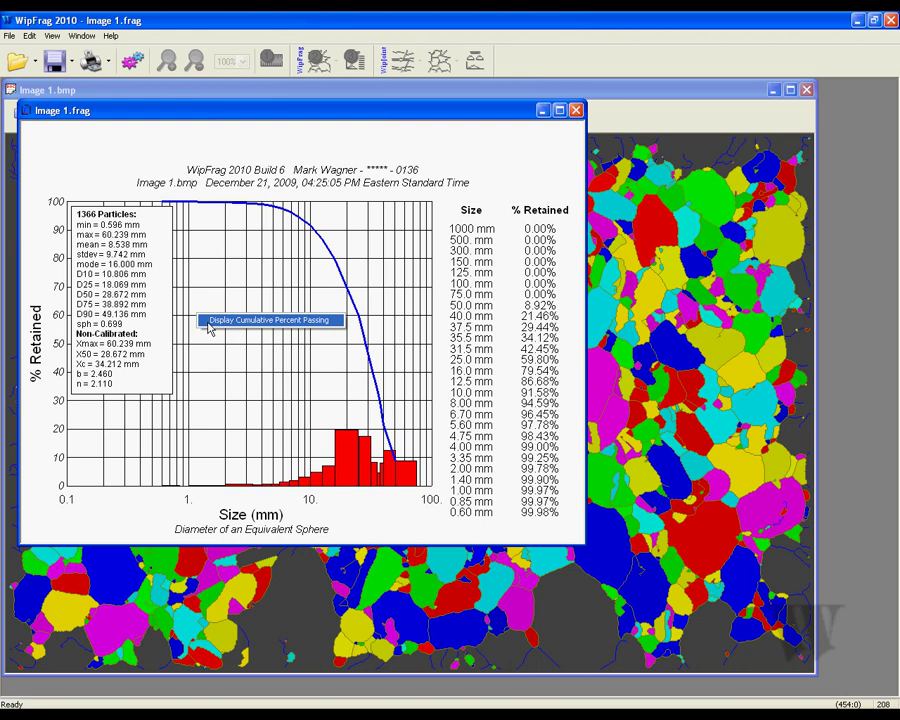
pyautogui.click(209, 327)
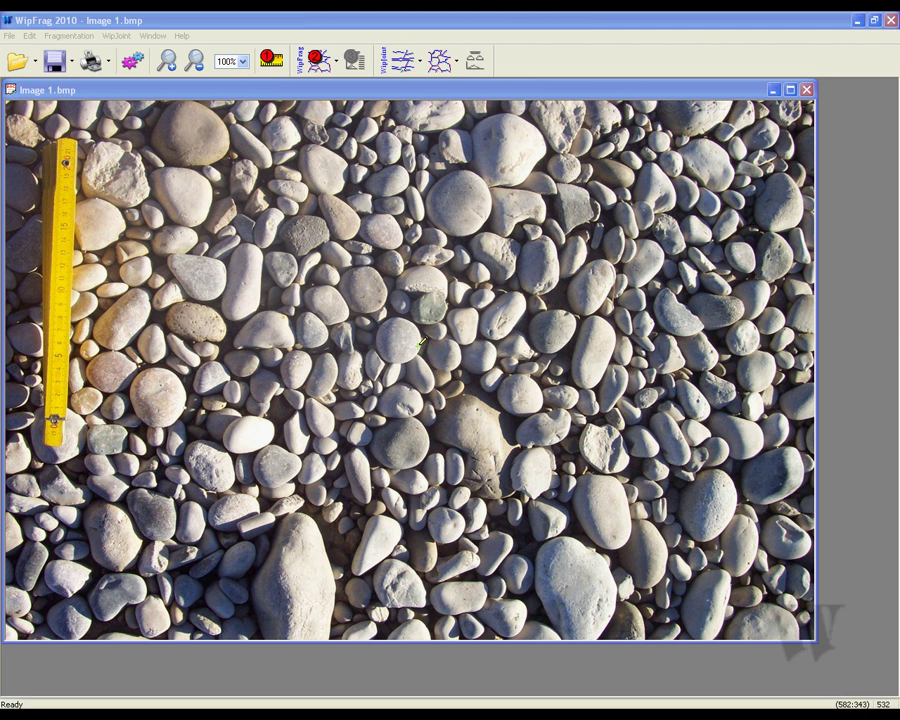
# Re-measure the yellow ruler and set the scale to 9.1 inches.
pyautogui.click(284, 66)
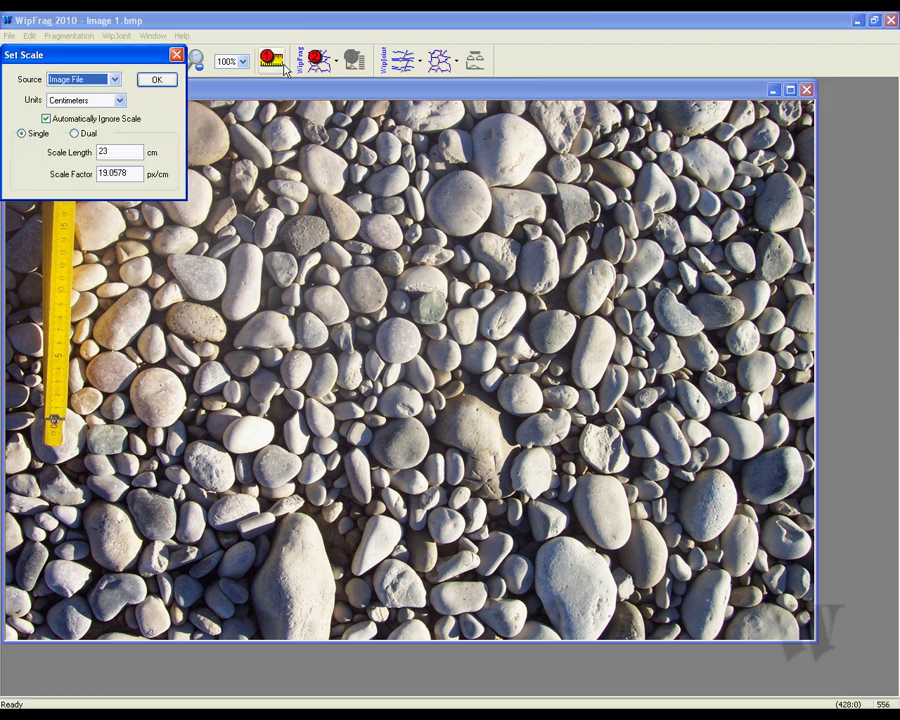
pyautogui.moveTo(100, 52); pyautogui.dragTo(300, 88)
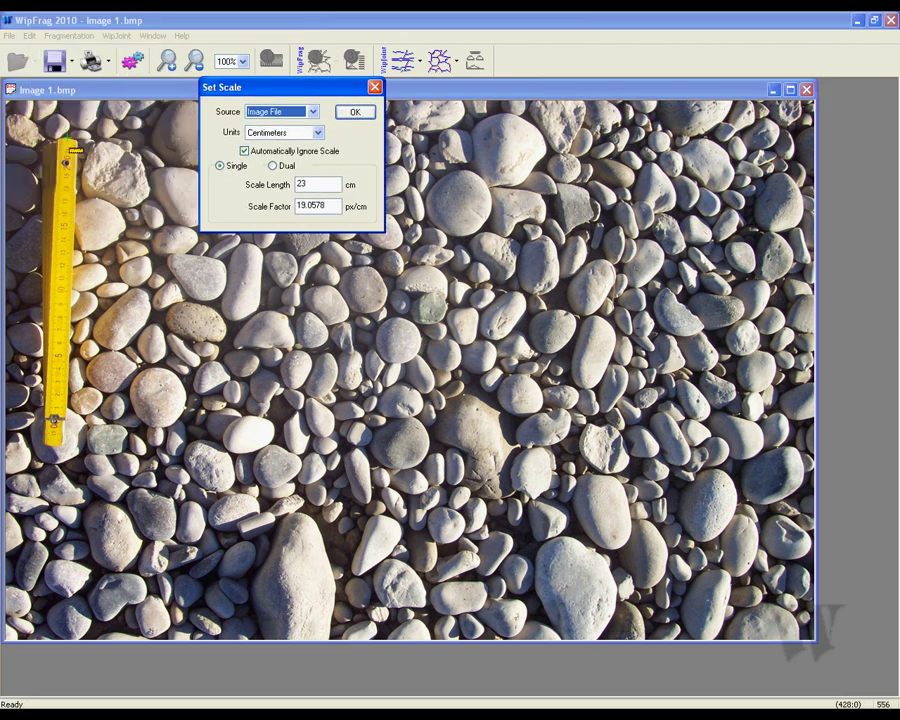
pyautogui.moveTo(50, 100); pyautogui.dragTo(54, 418)
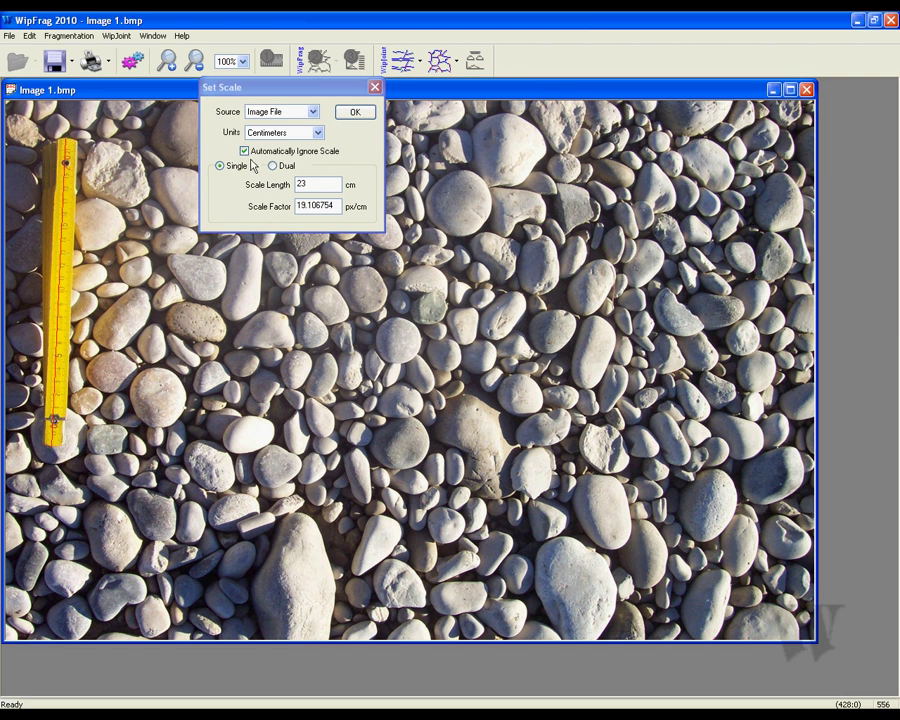
pyautogui.click(316, 133)
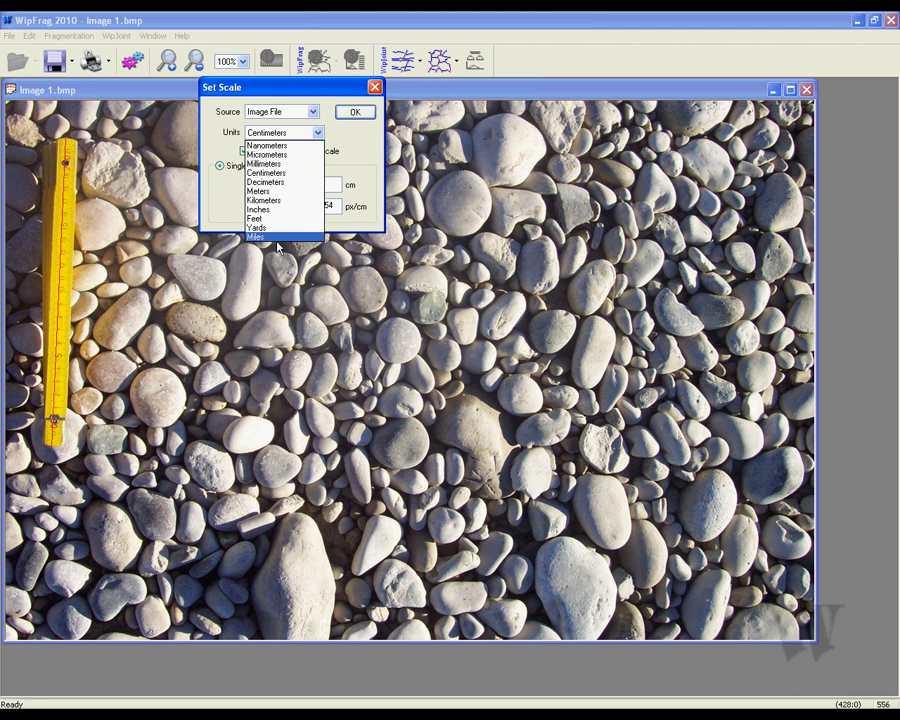
pyautogui.click(279, 209)
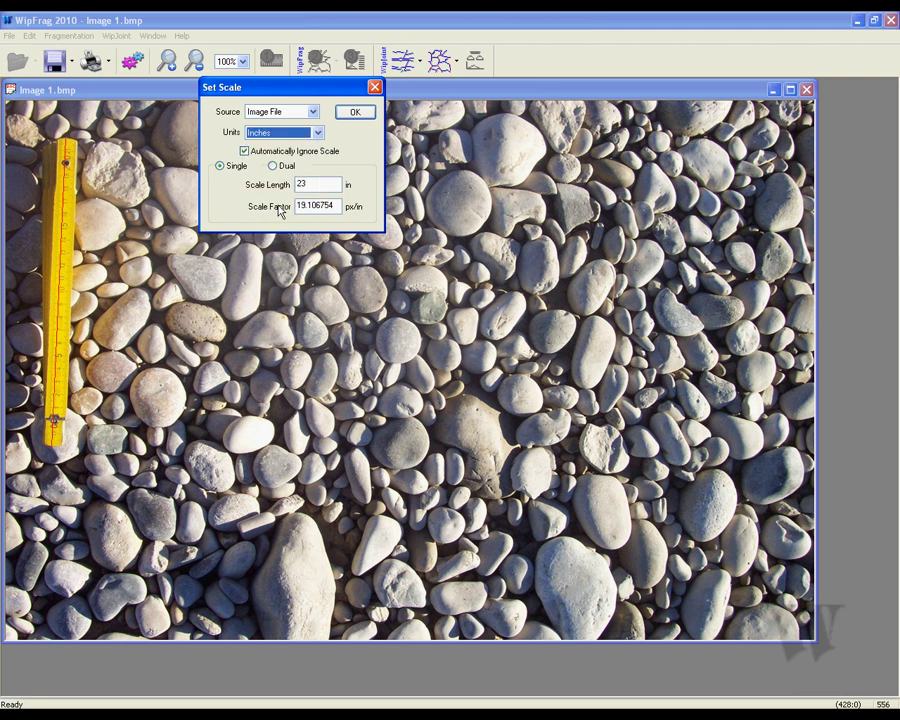
pyautogui.doubleClick(293, 184)
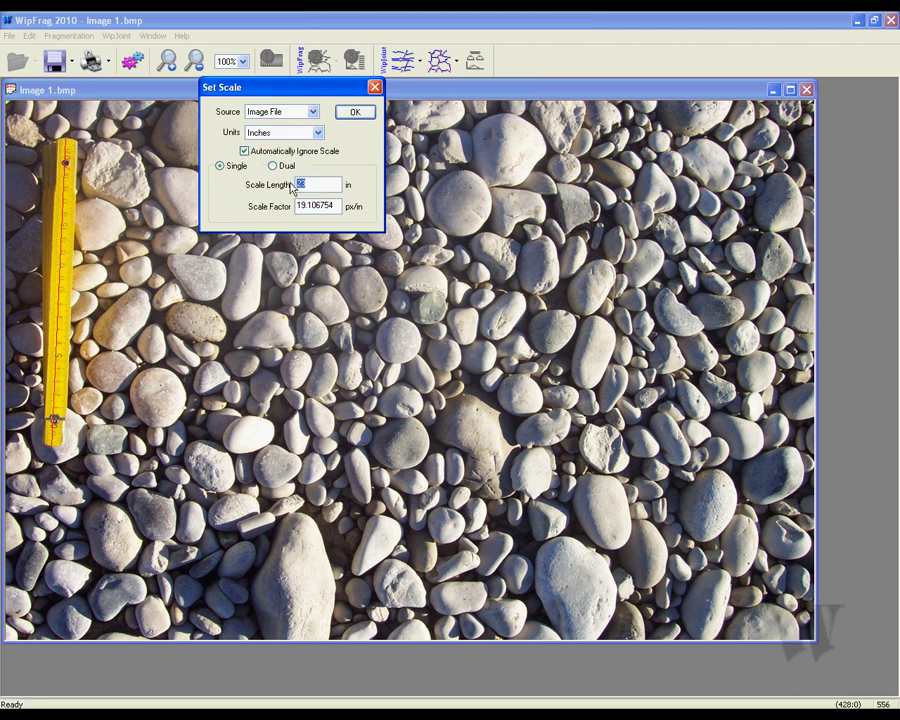
pyautogui.write('9.1')
pyautogui.click(351, 114)
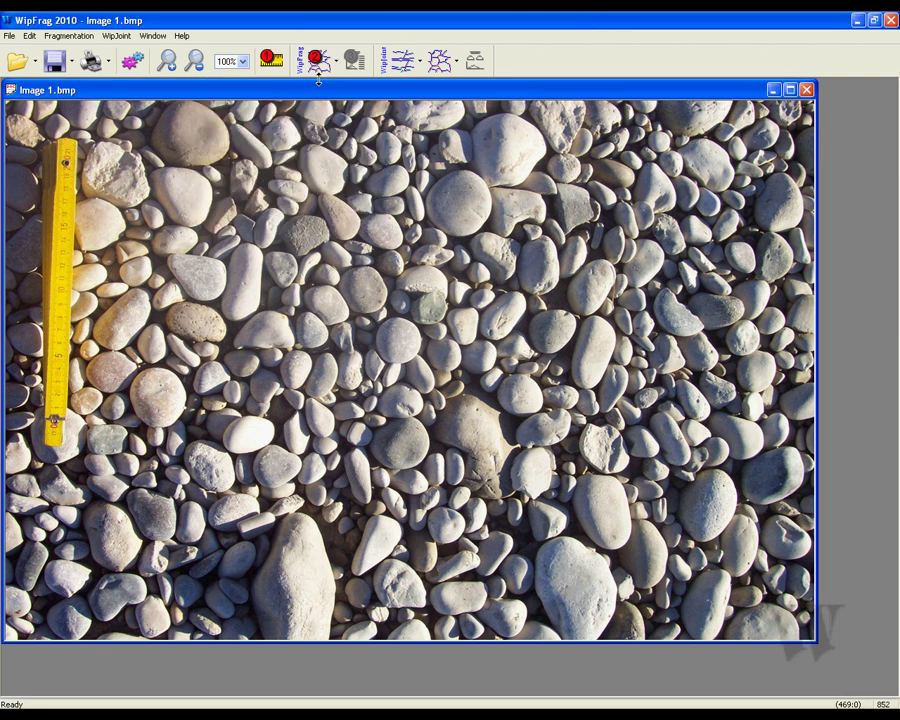
# Generate a new fragment net on the inch-scaled image and zoom in on it.
pyautogui.click(316, 76)
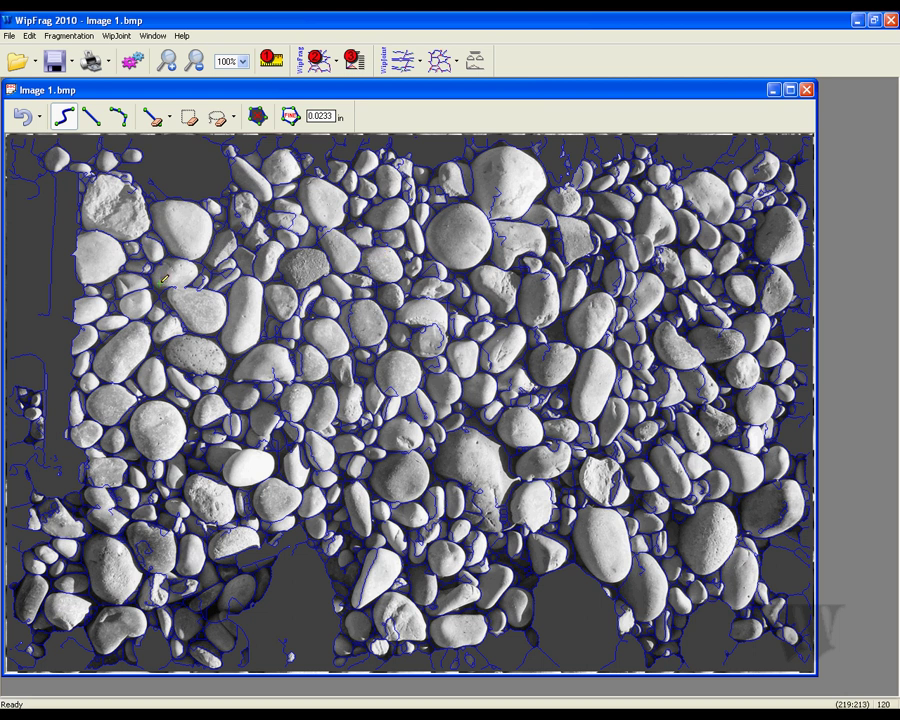
pyautogui.scroll(1, 167, 276)
pyautogui.scroll(1, 167, 276)
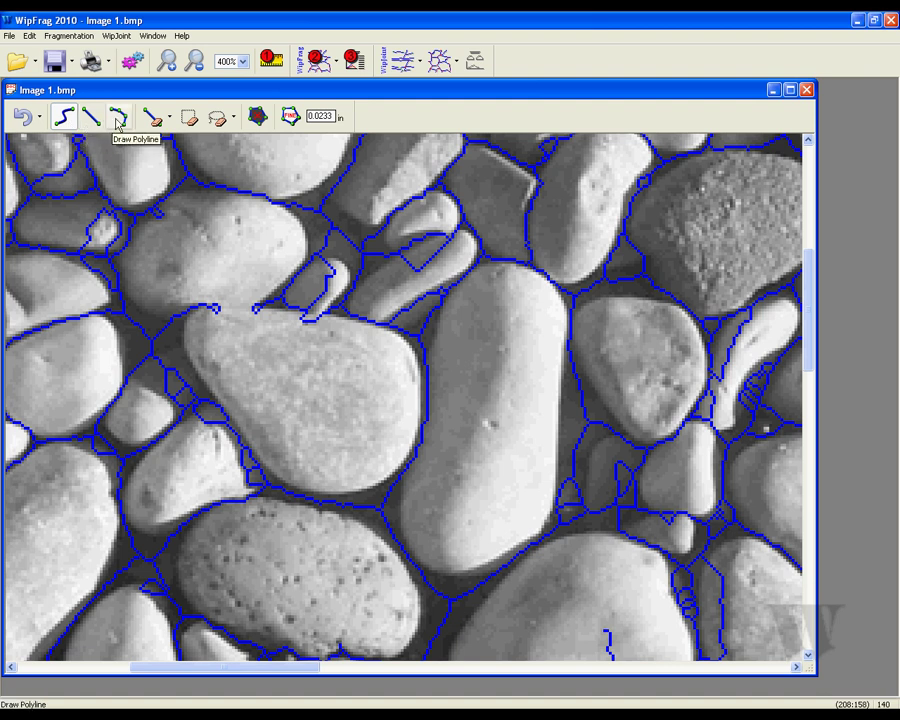
# Free-draw a line closing the gap in a stone's outline, keeping the small eraser size.
pyautogui.click(66, 119)
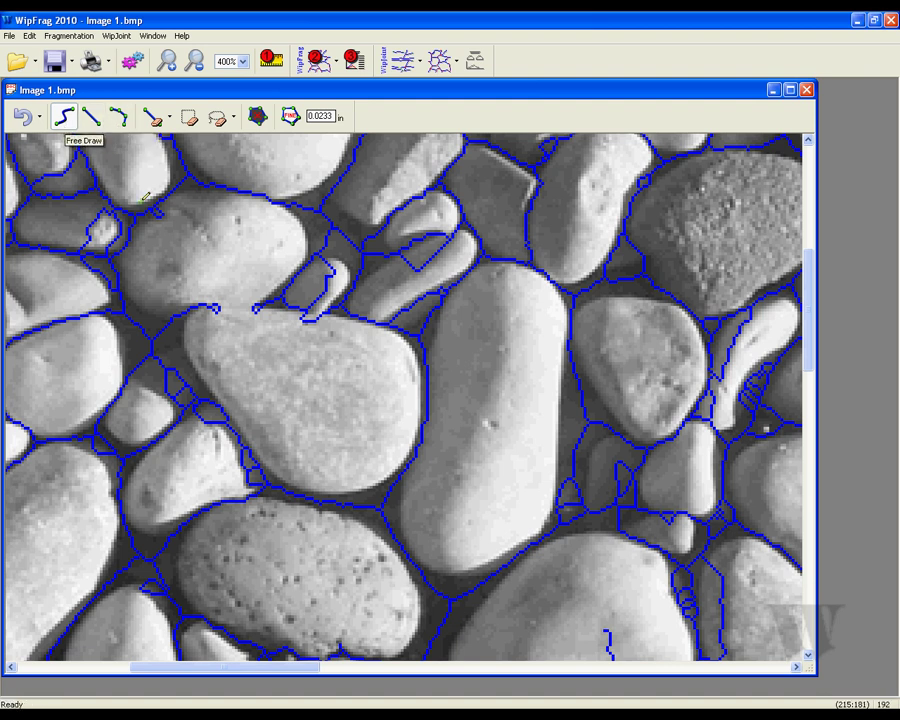
pyautogui.moveTo(216, 302); pyautogui.dragTo(258, 302)
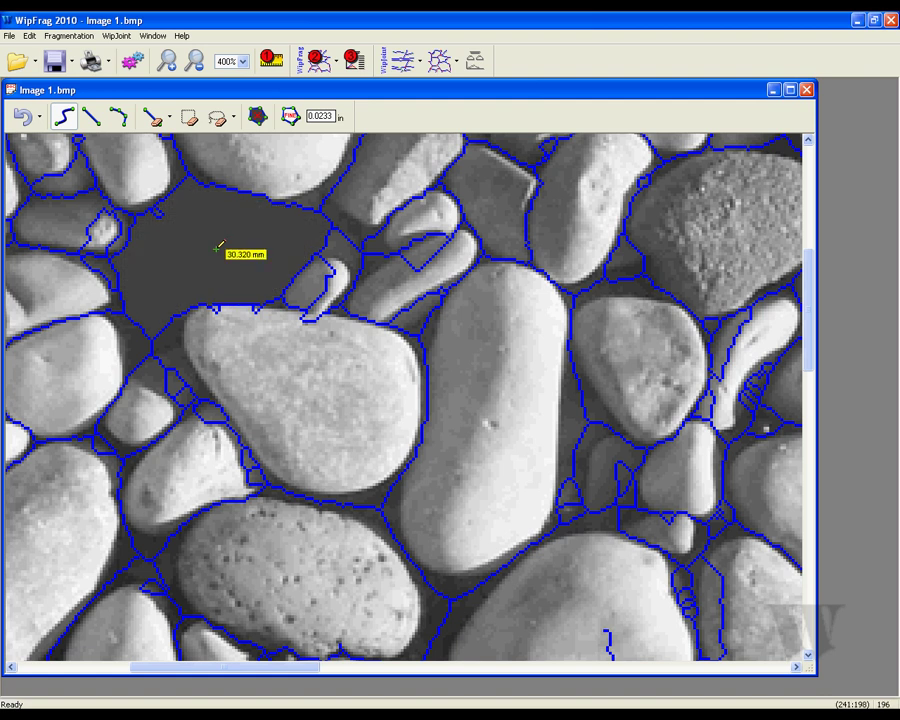
pyautogui.moveTo(274, 356)
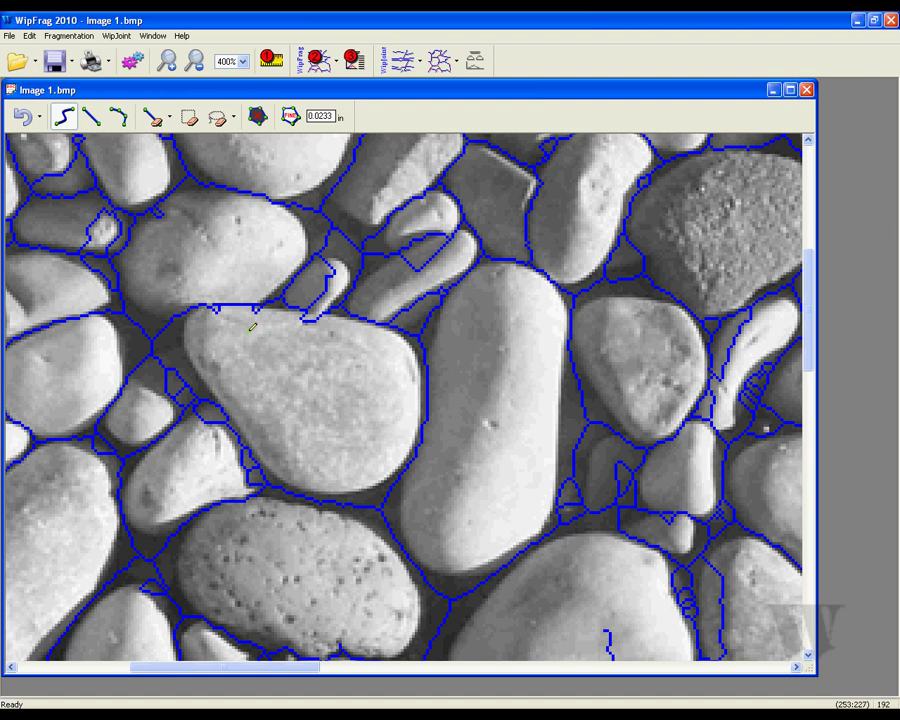
pyautogui.click(172, 125)
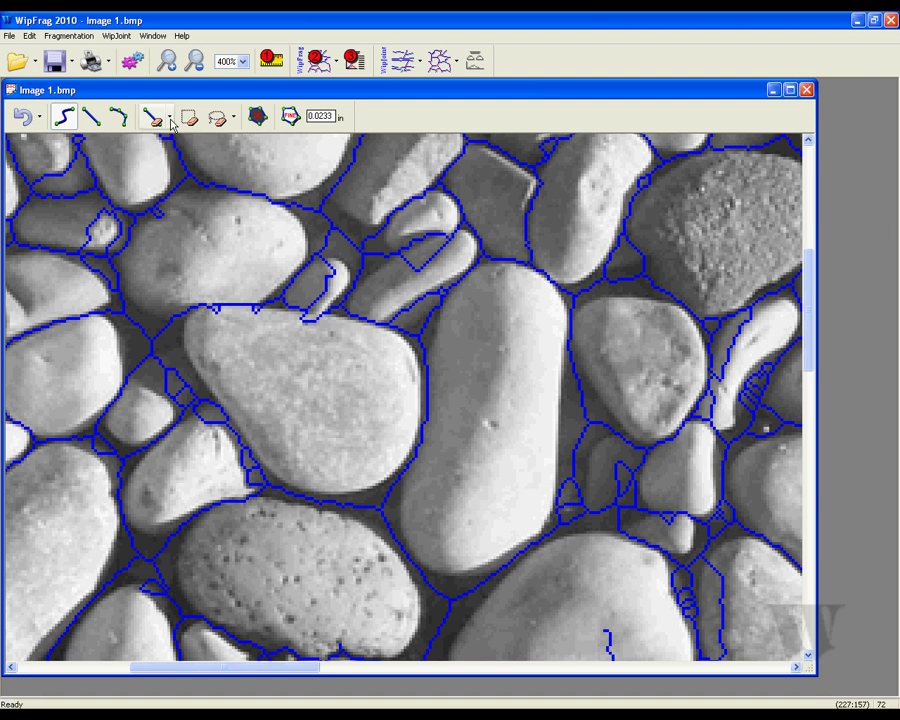
# Lasso Delete & Outline the top-centre pebble, then switch to Mark as Fines.
pyautogui.click(233, 119)
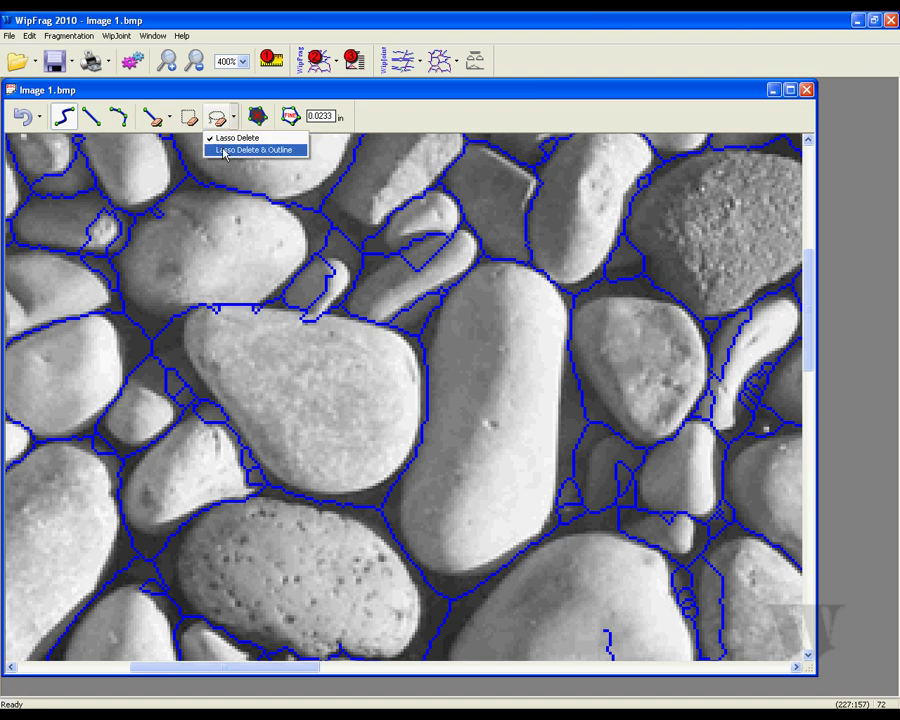
pyautogui.click(222, 151)
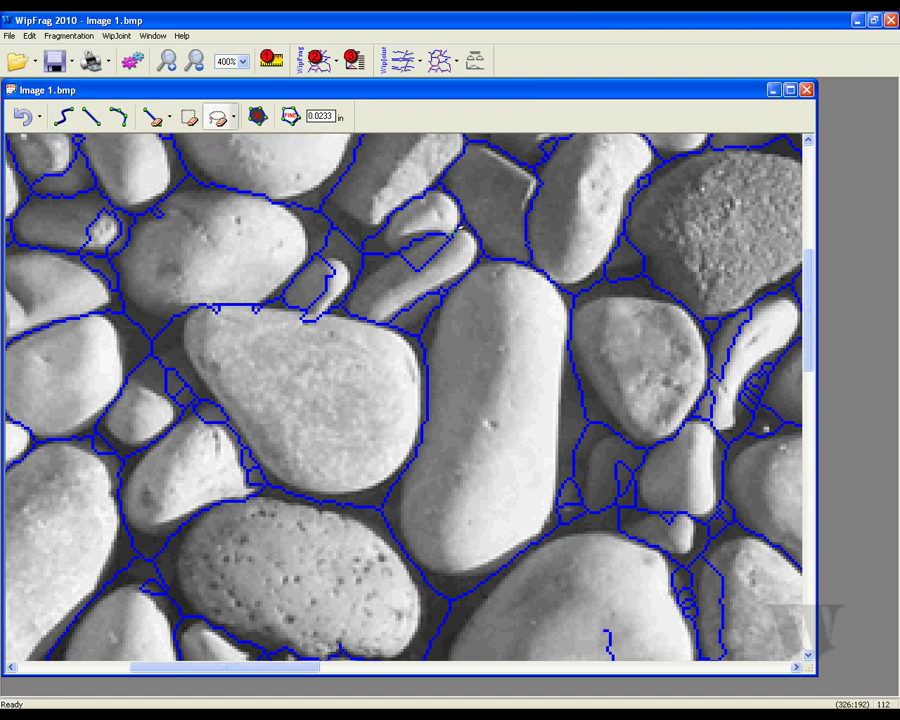
pyautogui.moveTo(456, 228)
pyautogui.mouseDown()
pyautogui.moveTo(369, 272)
pyautogui.moveTo(353, 292)
pyautogui.moveTo(359, 314)
pyautogui.moveTo(387, 318)
pyautogui.moveTo(457, 283)
pyautogui.moveTo(482, 255)
pyautogui.moveTo(450, 231)
pyautogui.mouseUp()
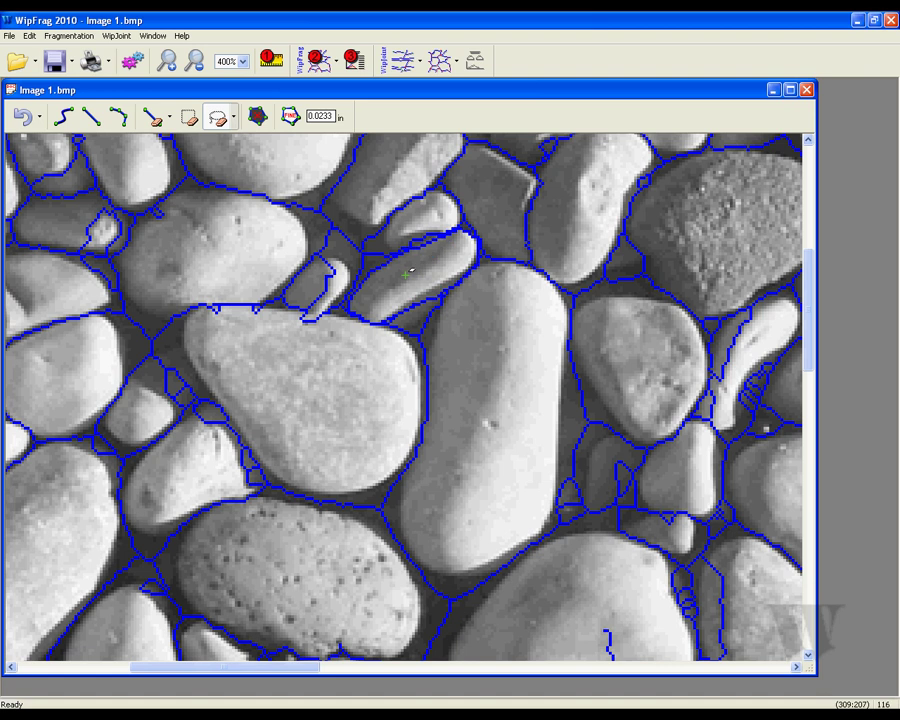
pyautogui.click(289, 118)
# Sieve the corrected net into the Image 1.frag graph, close it, and open Options.
pyautogui.click(350, 62)
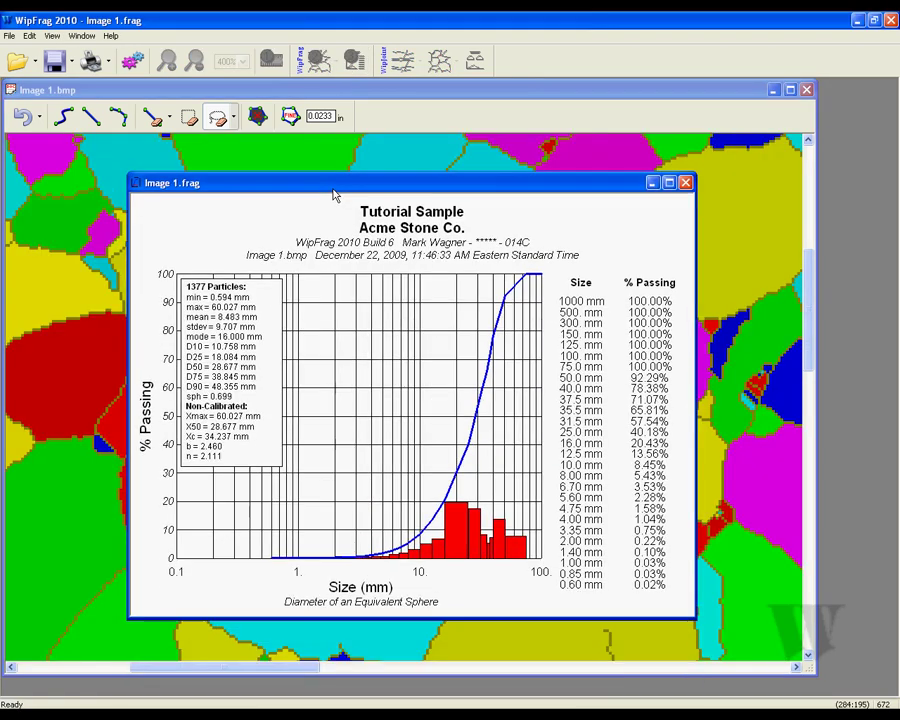
pyautogui.moveTo(335, 195); pyautogui.dragTo(337, 179)
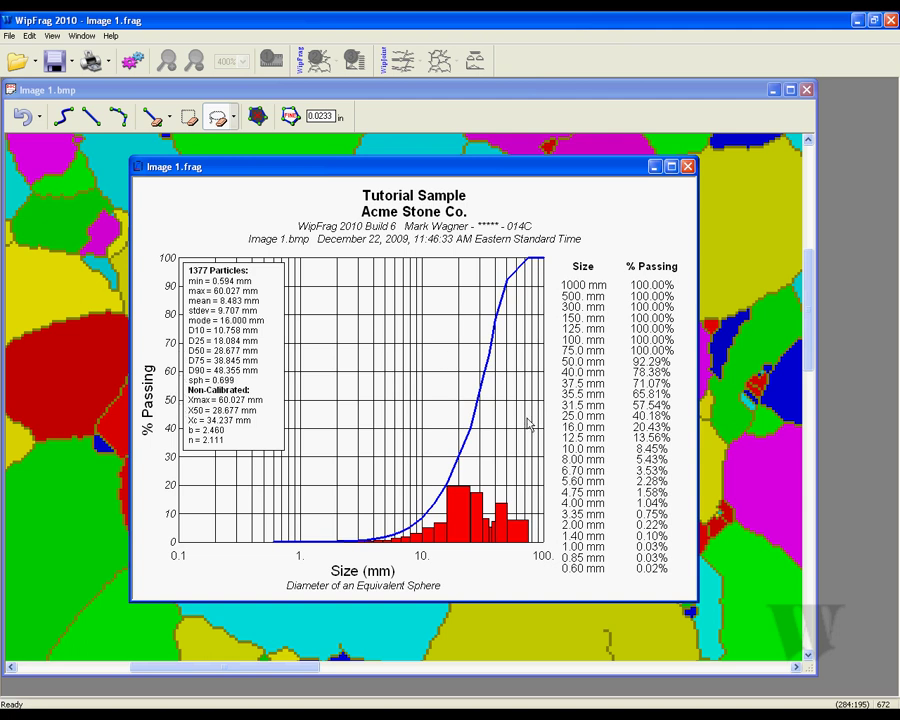
pyautogui.doubleClick(585, 270)
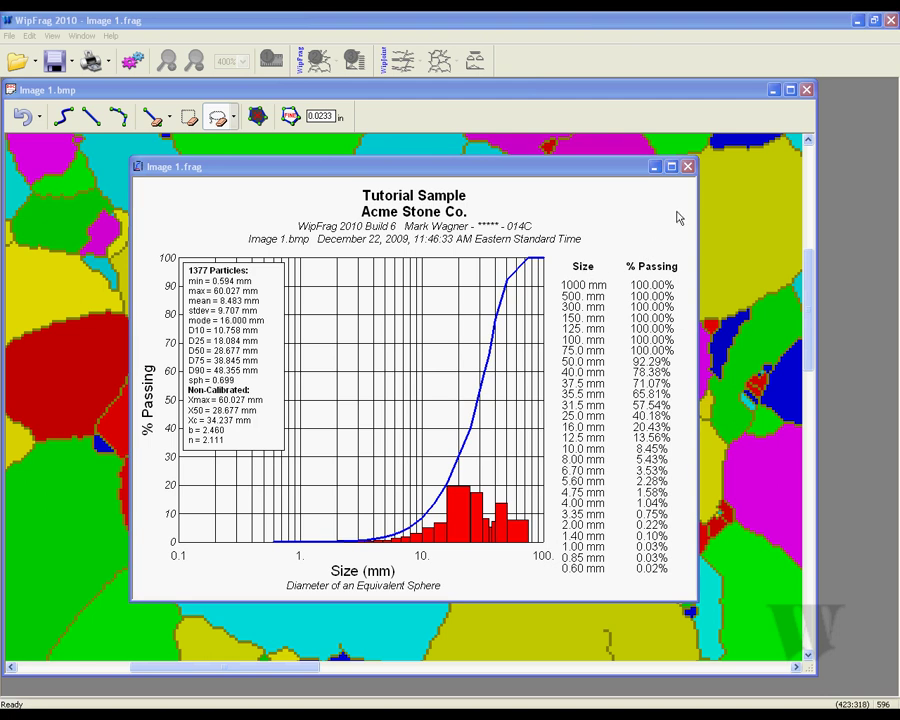
pyautogui.click(687, 167)
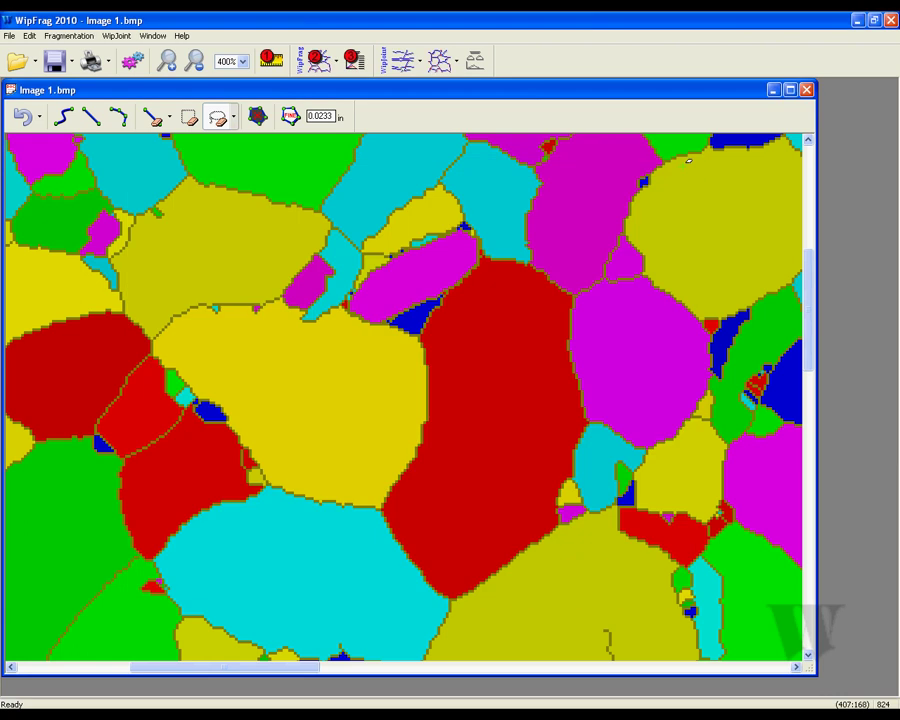
pyautogui.click(132, 60)
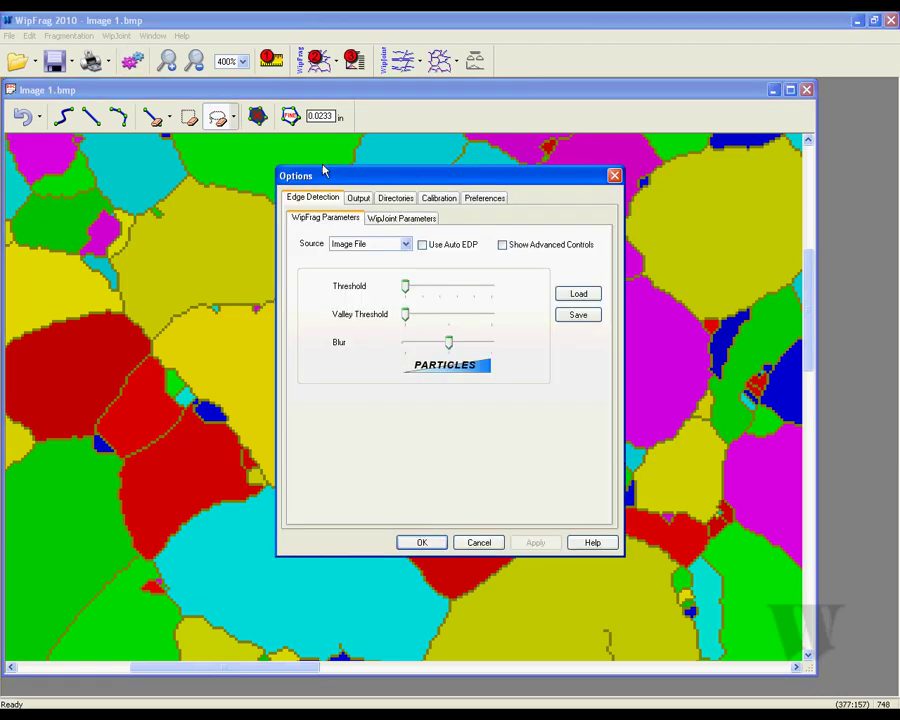
# Switch Output to custom sieve size classes and enter sizes 1, 2 and 4.
pyautogui.click(357, 198)
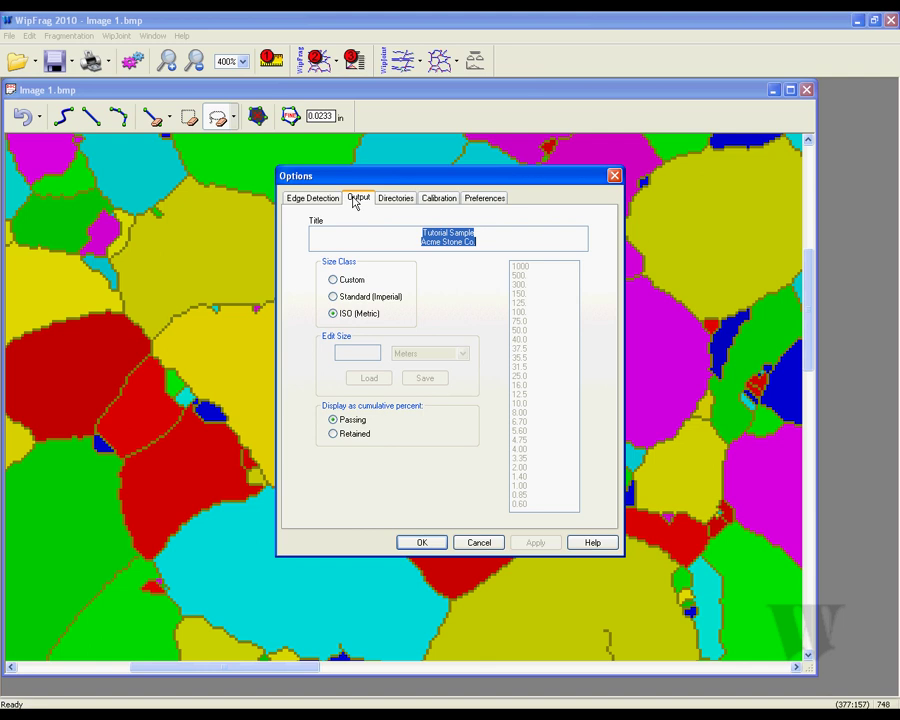
pyautogui.click(334, 281)
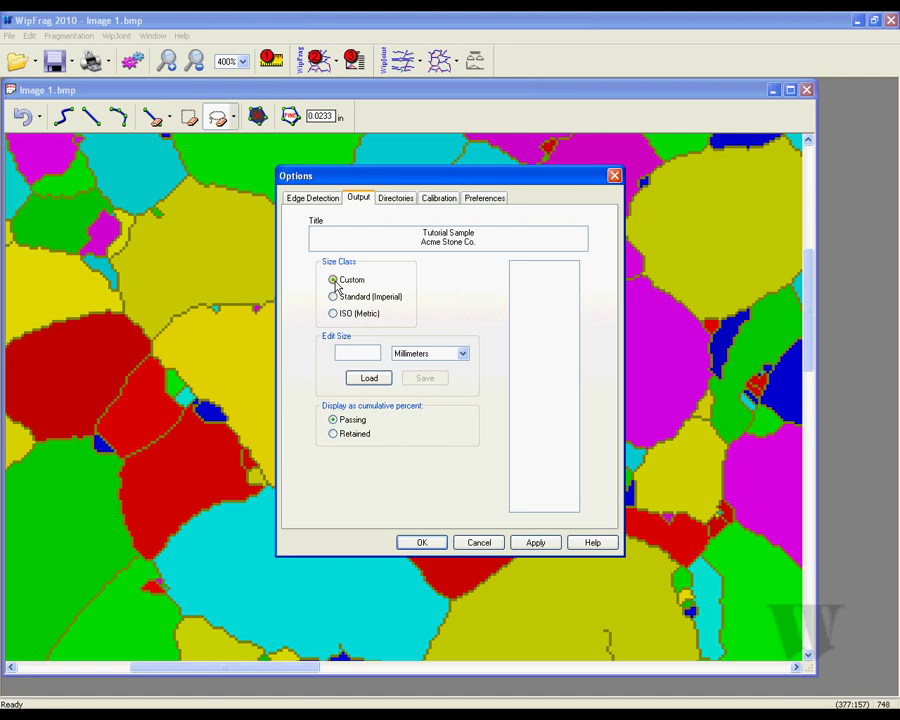
pyautogui.click(348, 353)
pyautogui.write('1')
pyautogui.press('Return')
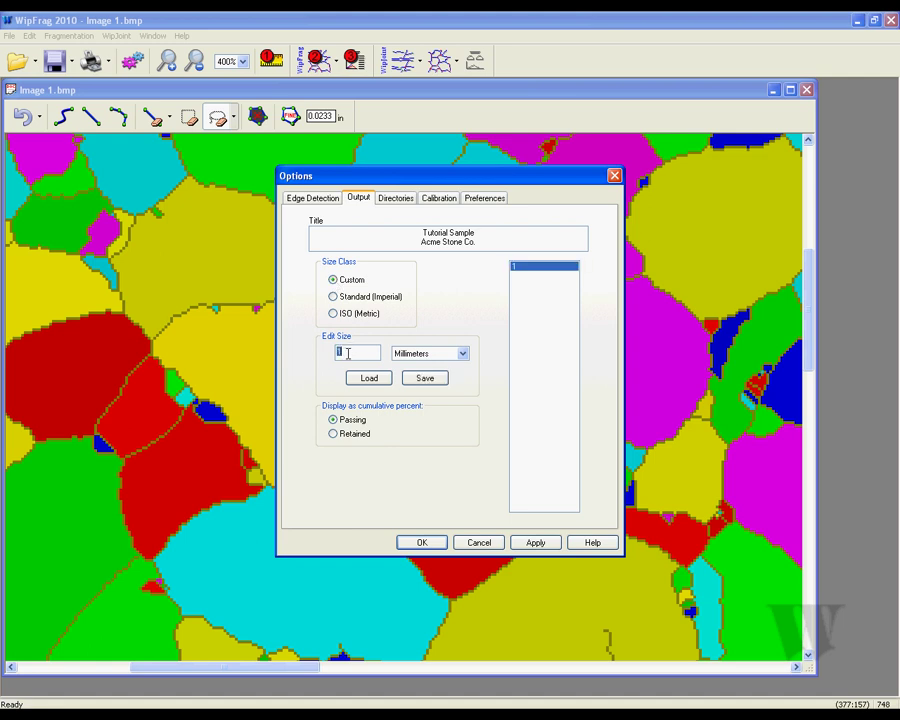
pyautogui.write('2')
pyautogui.press('Return')
pyautogui.write('4')
pyautogui.press('Return')
pyautogui.press('Return')
# Set the size units to Inches, save the sizes as custom.xml, and apply them.
pyautogui.click(415, 354)
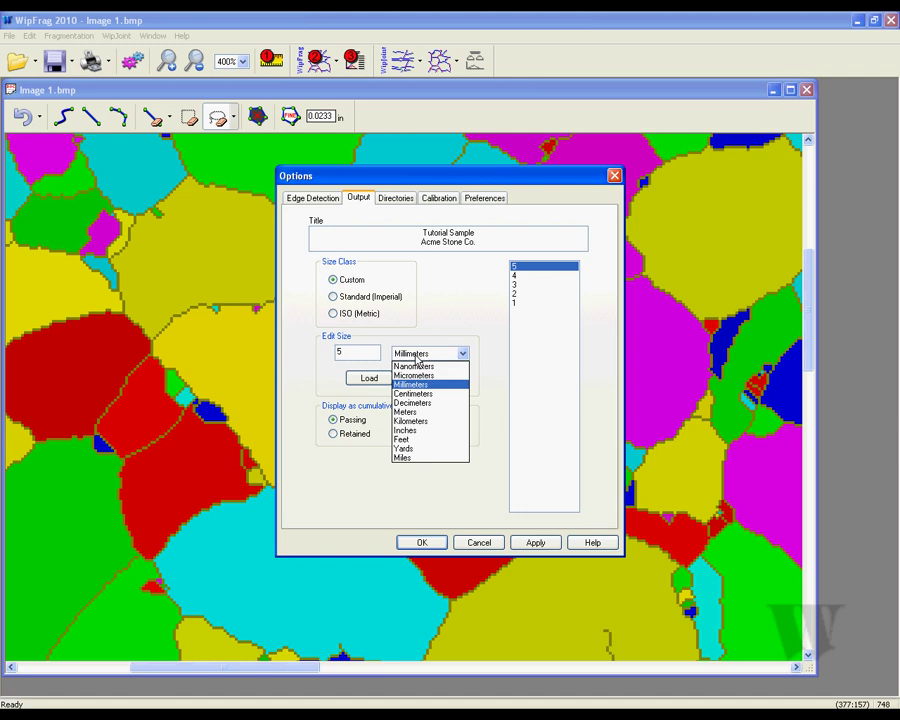
pyautogui.click(407, 430)
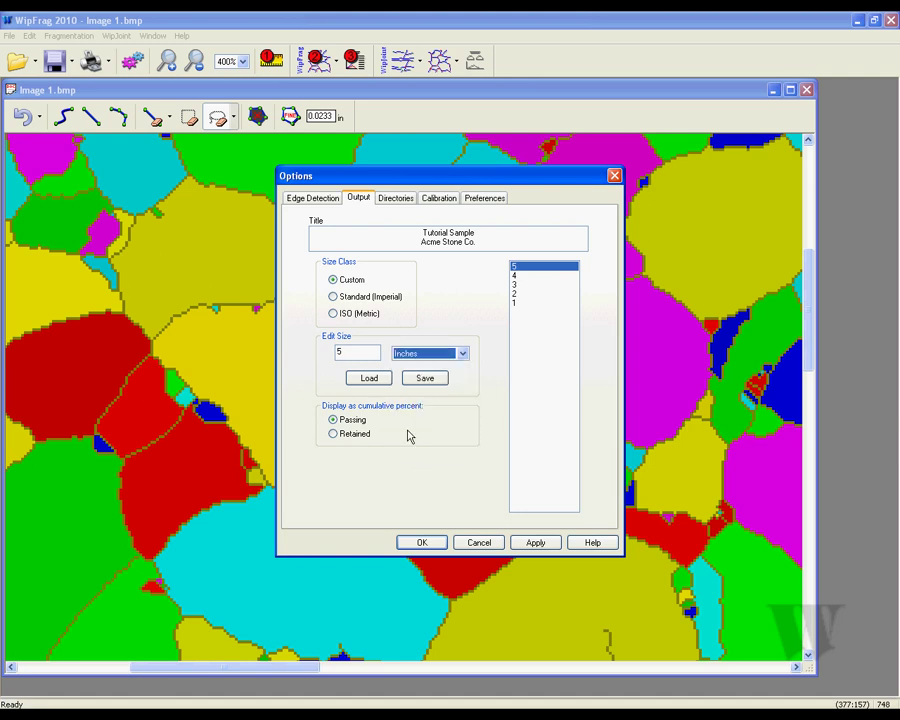
pyautogui.click(420, 379)
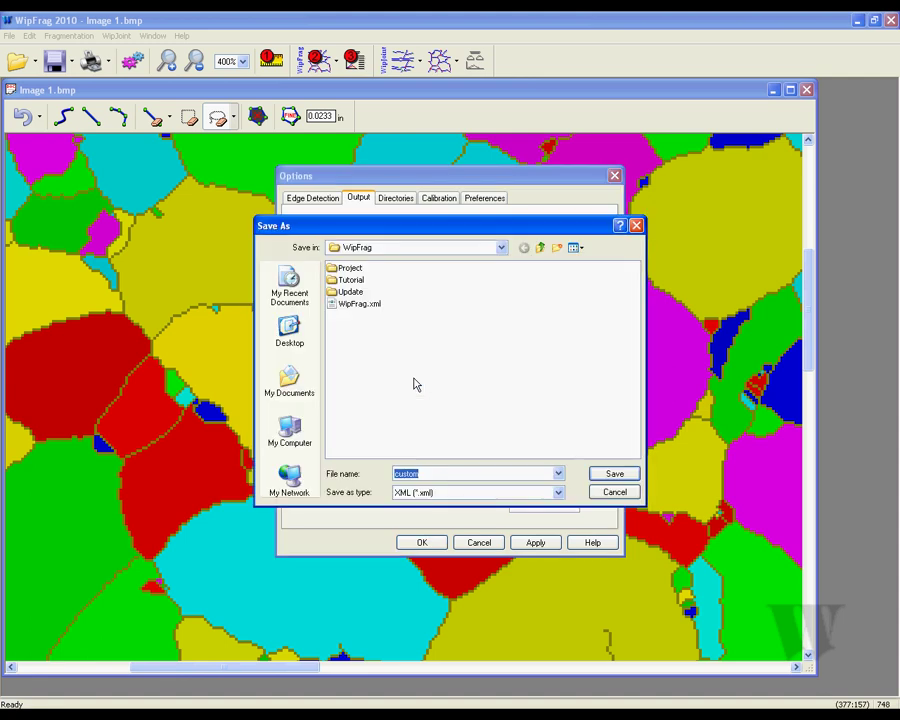
pyautogui.click(603, 474)
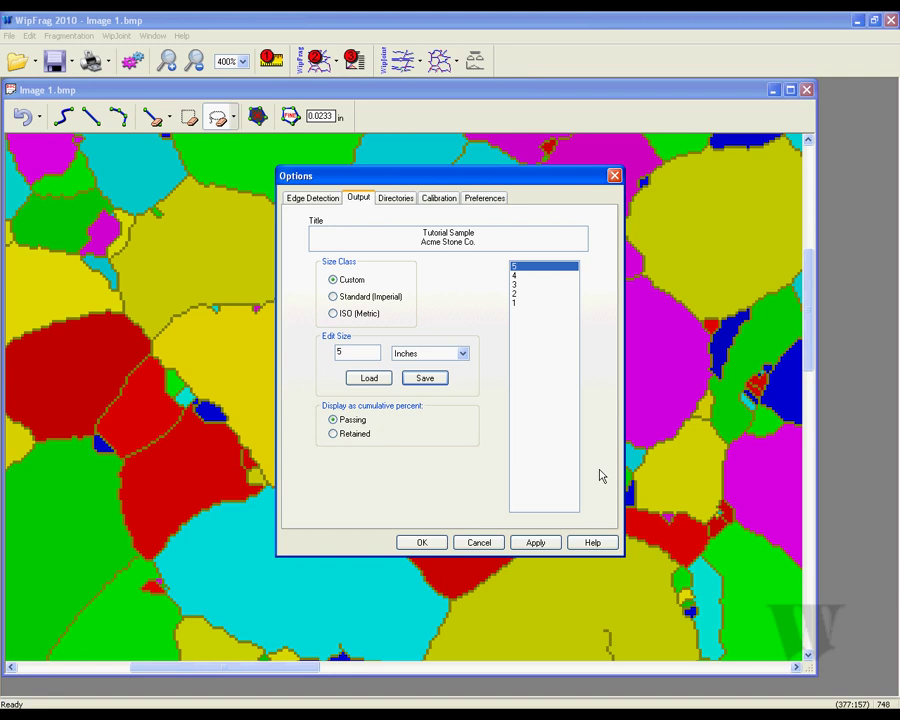
pyautogui.click(537, 545)
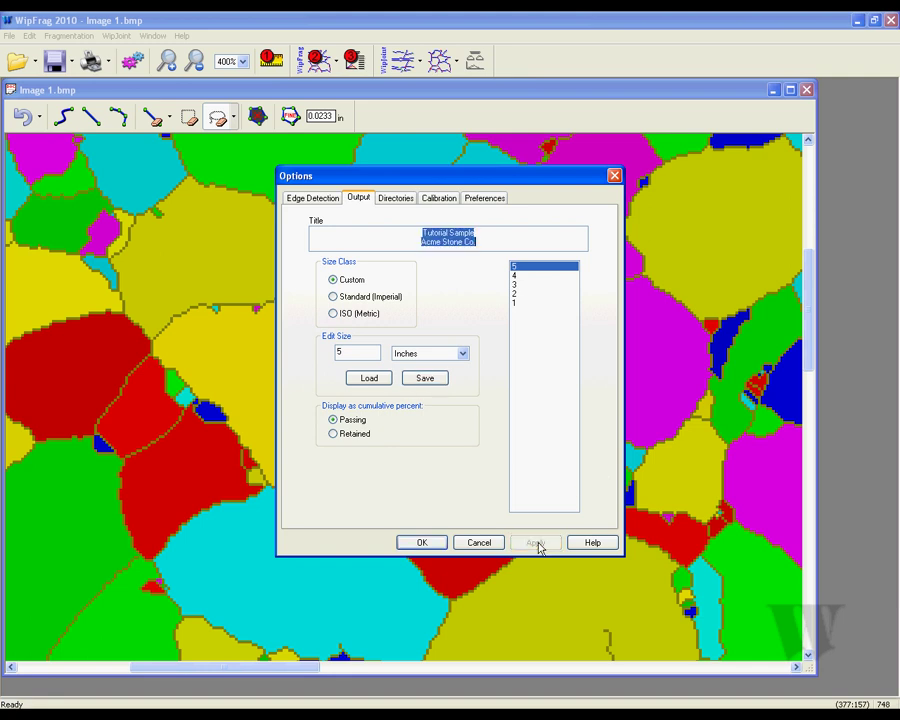
pyautogui.click(424, 542)
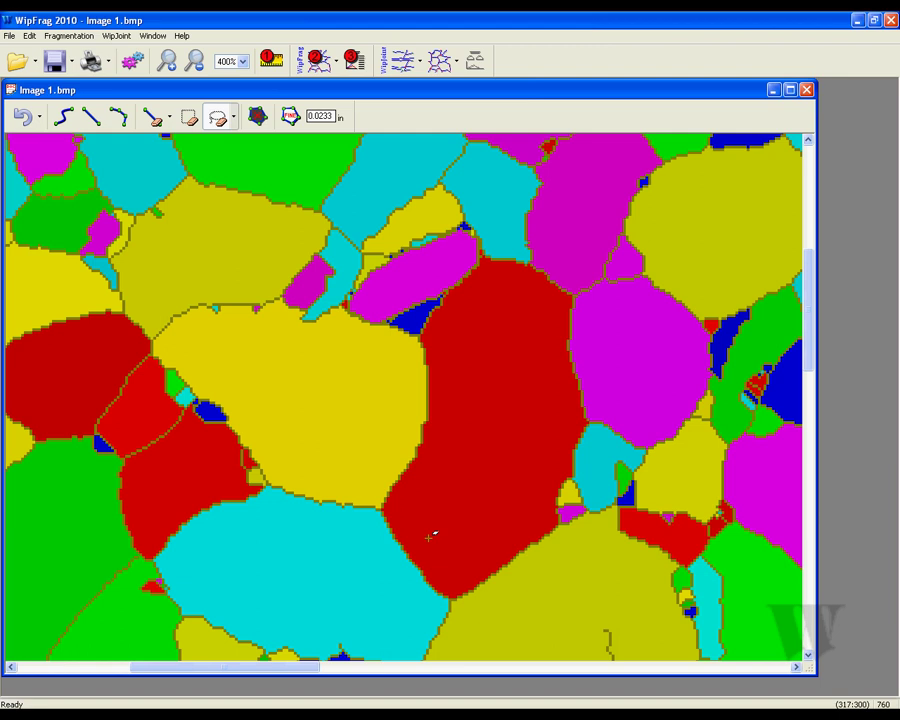
# Re-sieve the image into an inch-sized Image 1.frag graph and move it higher.
pyautogui.click(350, 62)
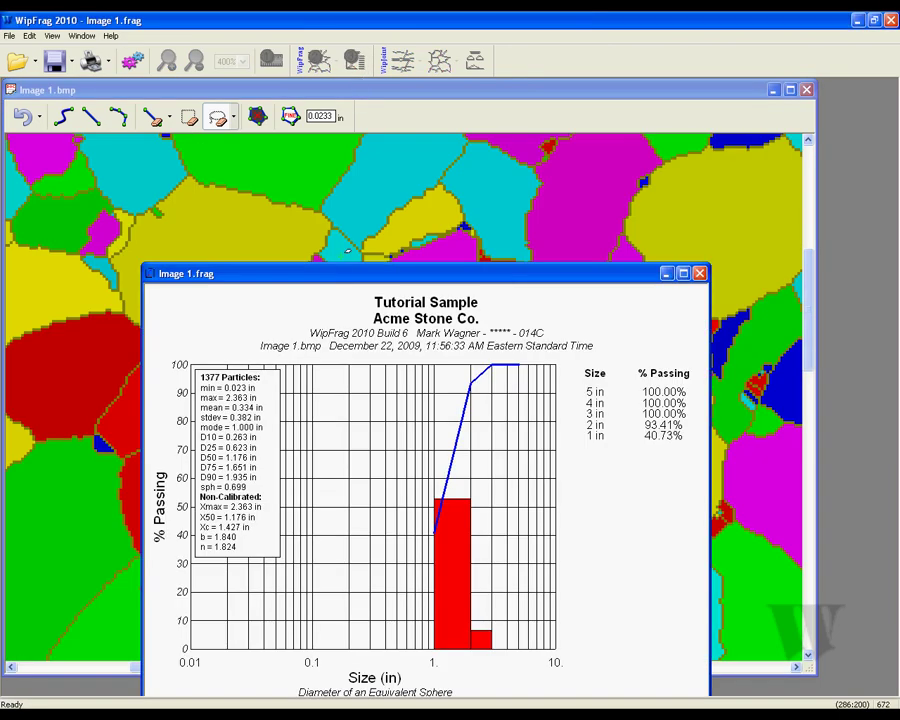
pyautogui.moveTo(341, 271); pyautogui.dragTo(339, 170)
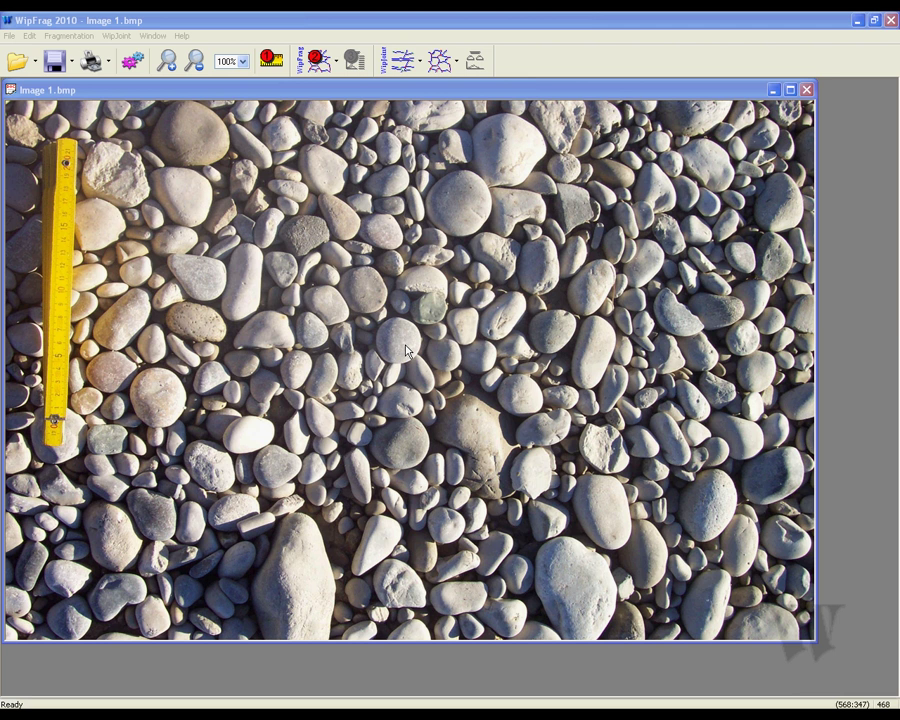
# Run AutoNet to outline the pebbles in Image 1.bmp with a fragment net.
pyautogui.click(337, 61)
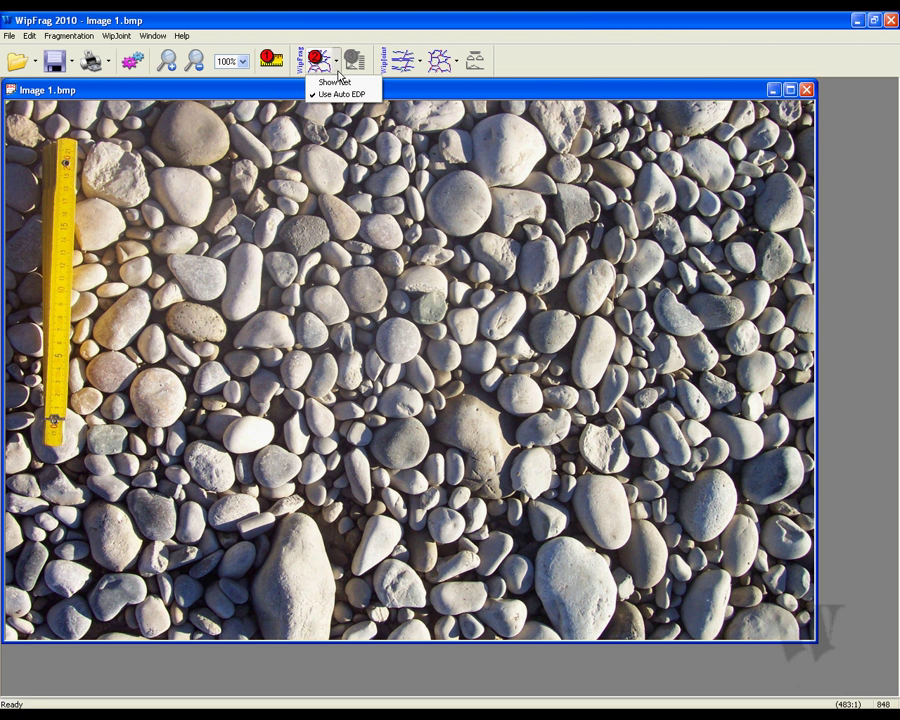
pyautogui.click(322, 68)
pyautogui.click(322, 68)
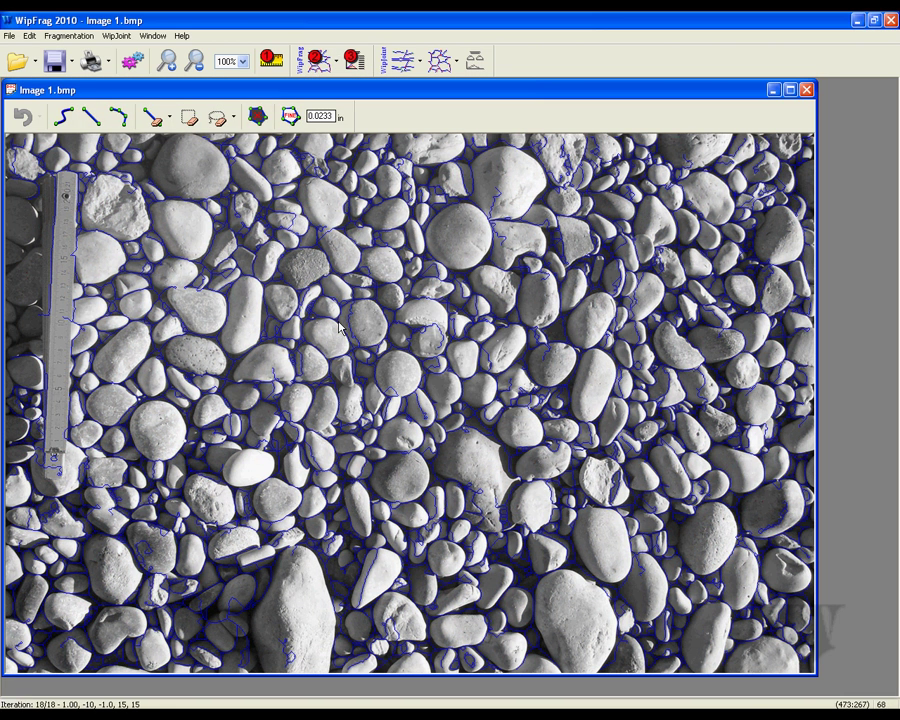
# Set the edge-detection Blur to maximum, rebuild the net, and sieve it into a size graph.
pyautogui.click(133, 62)
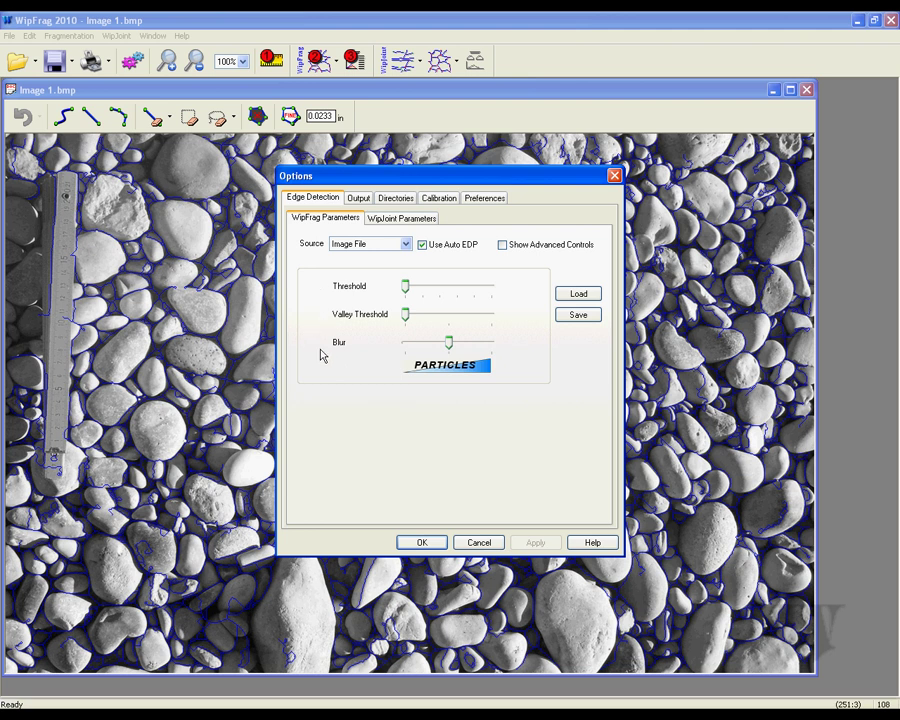
pyautogui.click(446, 345)
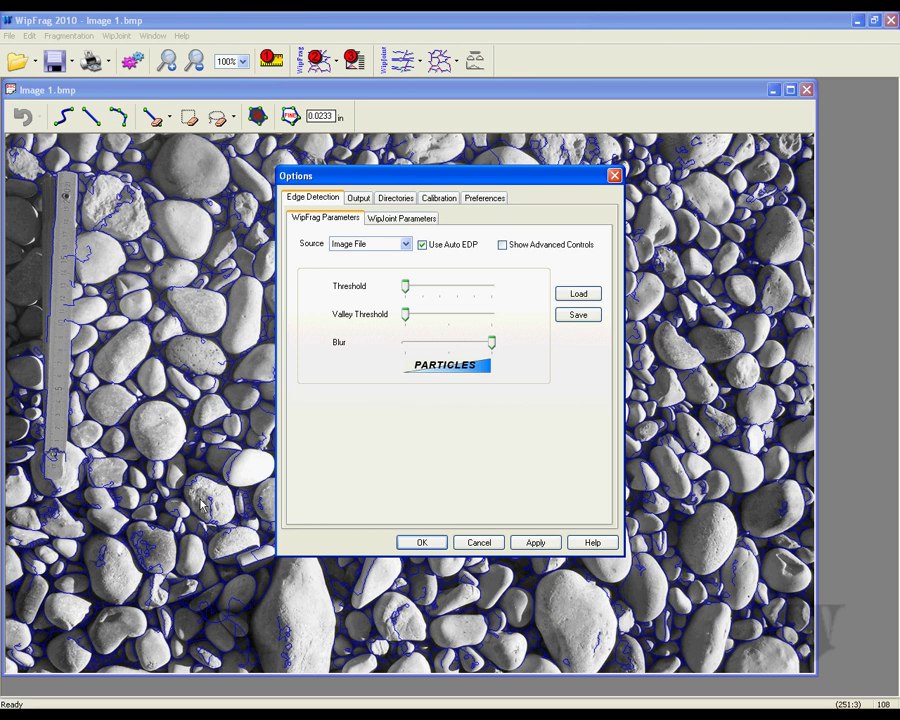
pyautogui.click(526, 544)
pyautogui.click(410, 541)
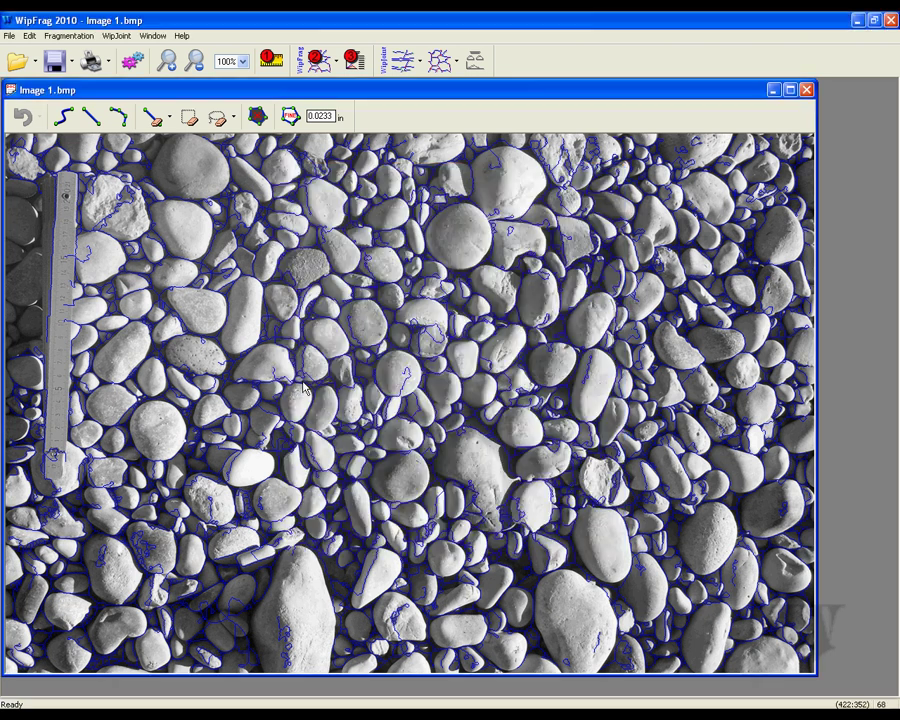
pyautogui.click(353, 60)
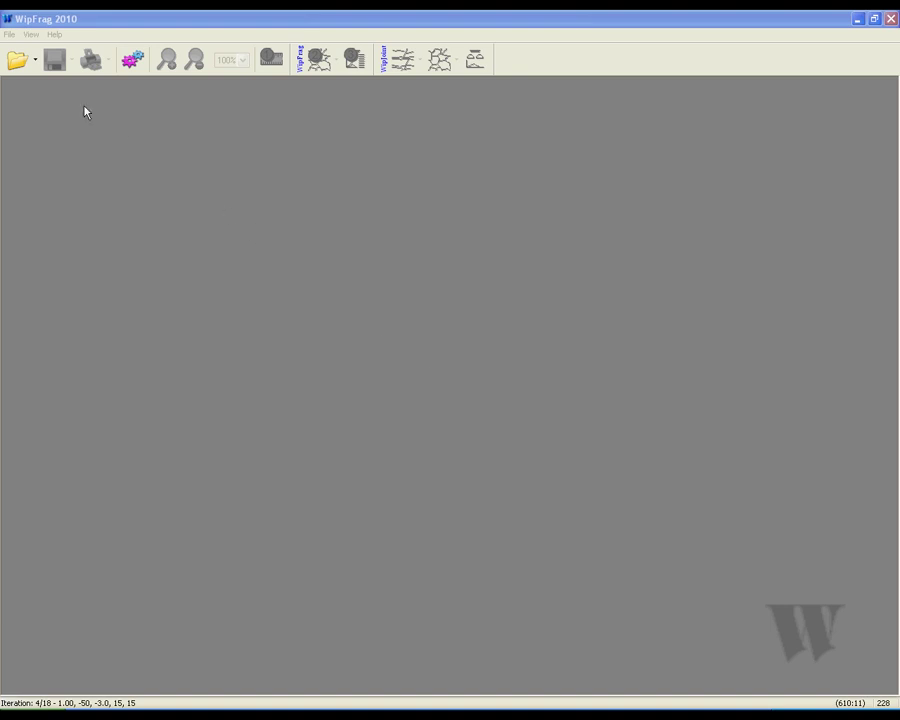
# Open all three images from the Multiple Image Folder.
pyautogui.click(20, 61)
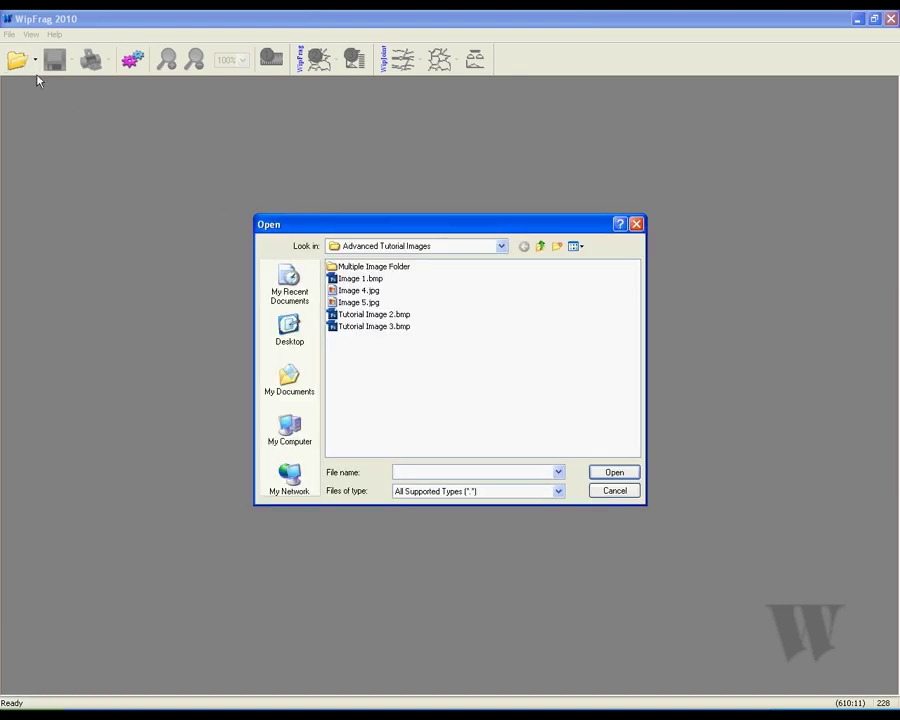
pyautogui.doubleClick(342, 268)
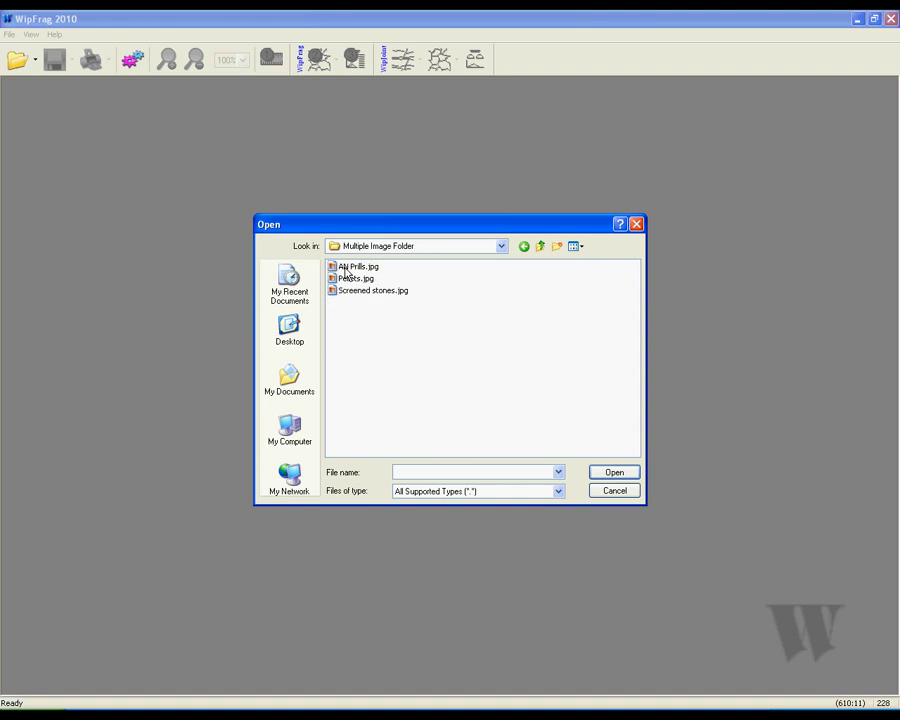
pyautogui.moveTo(424, 312); pyautogui.dragTo(345, 263)
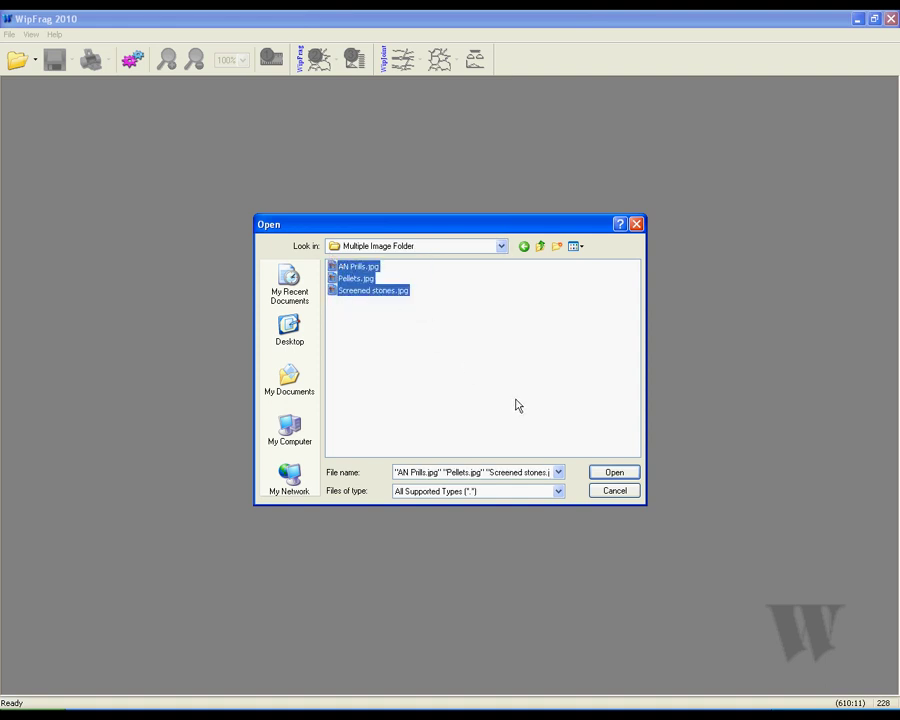
pyautogui.click(612, 472)
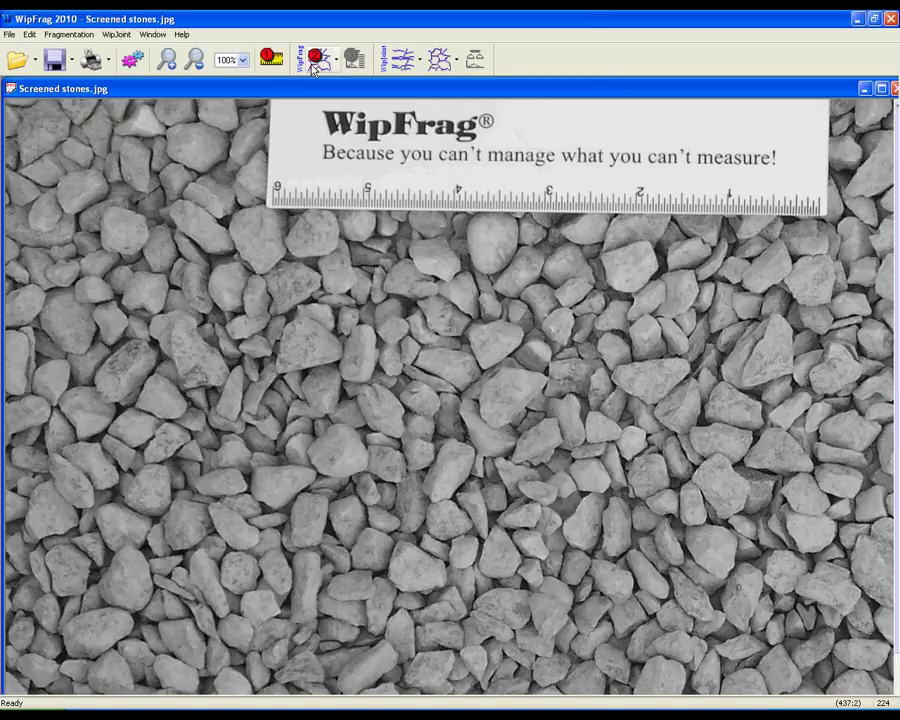
# Net and sieve Screened stones.jpg into a size graph, then close the graph.
pyautogui.click(314, 66)
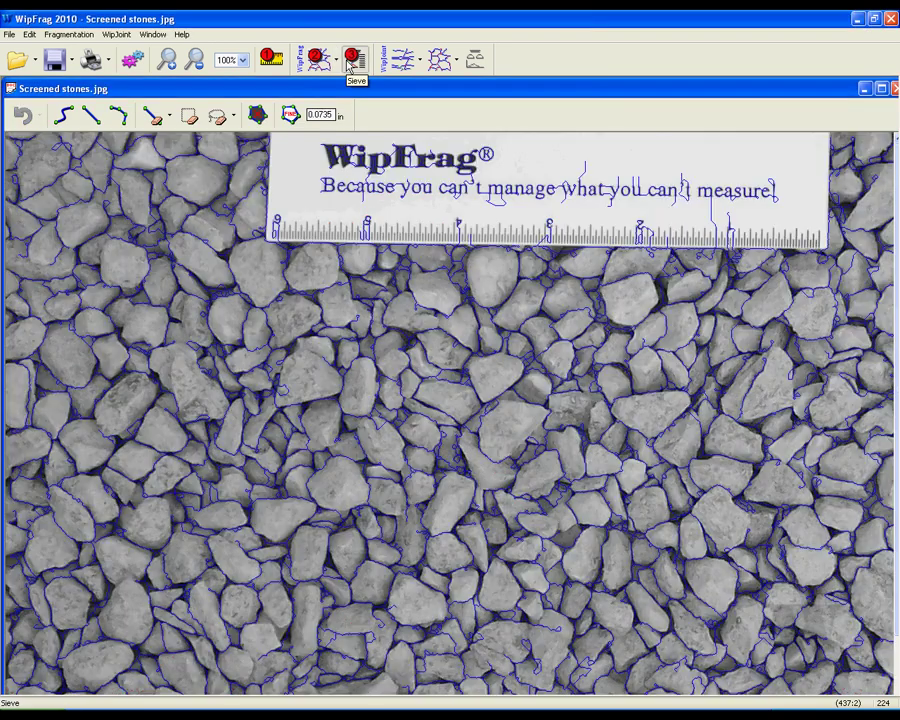
pyautogui.click(351, 60)
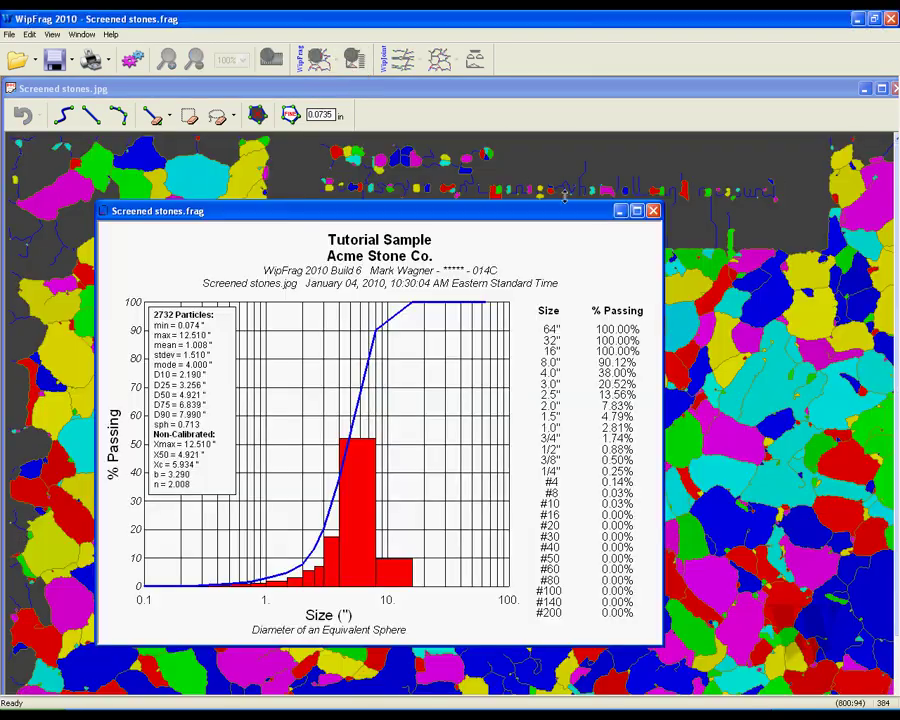
pyautogui.click(653, 211)
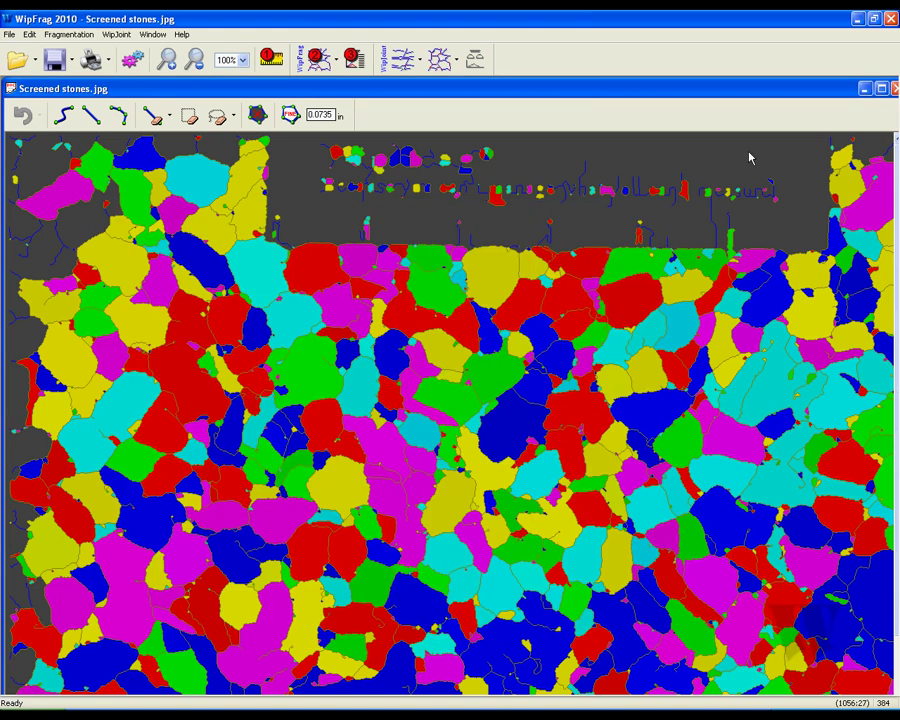
# Close Screened stones, then net and measure Pellets.jpg and AN Prills.jpg into size graphs.
pyautogui.click(896, 89)
pyautogui.click(320, 60)
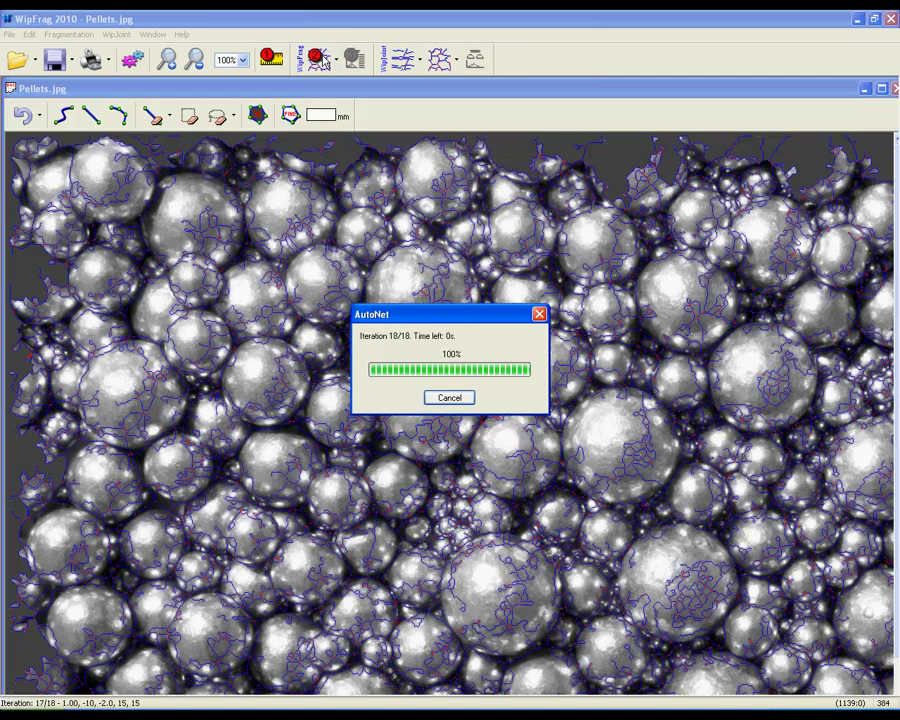
pyautogui.click(360, 60)
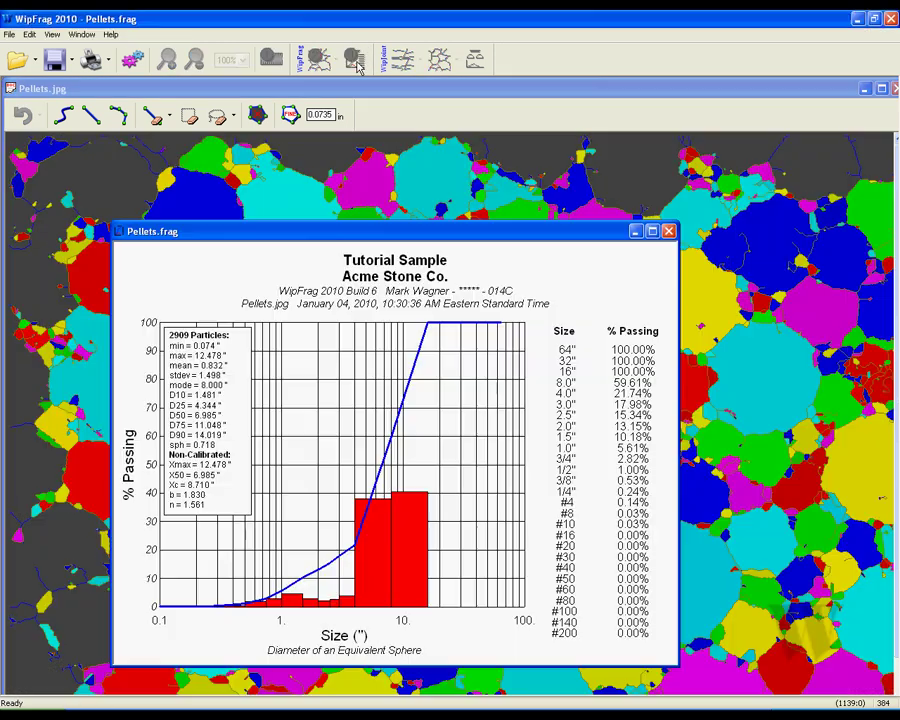
pyautogui.click(669, 231)
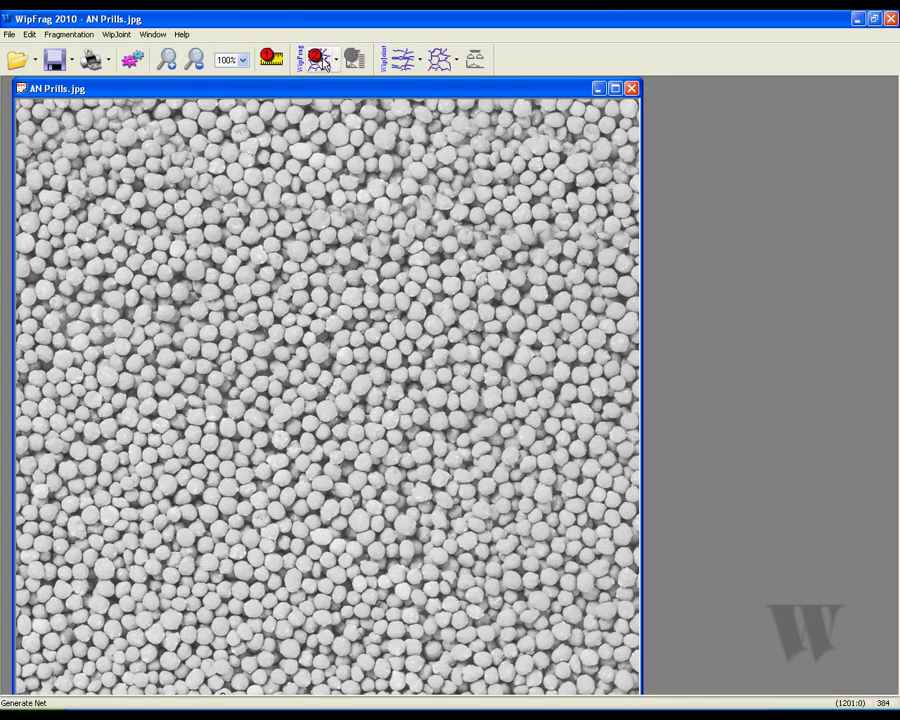
pyautogui.click(320, 62)
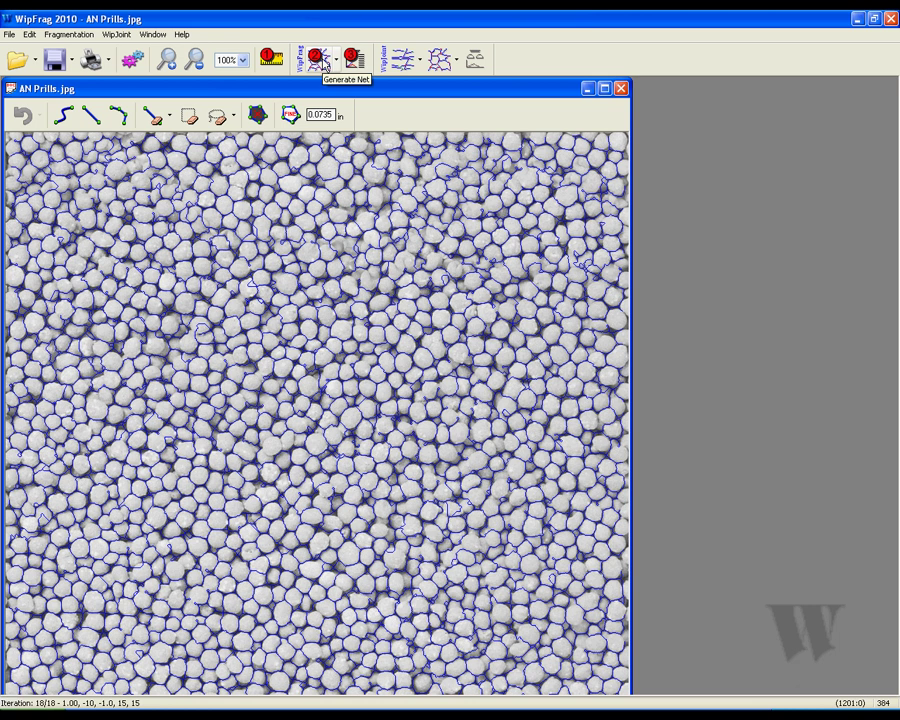
pyautogui.click(352, 61)
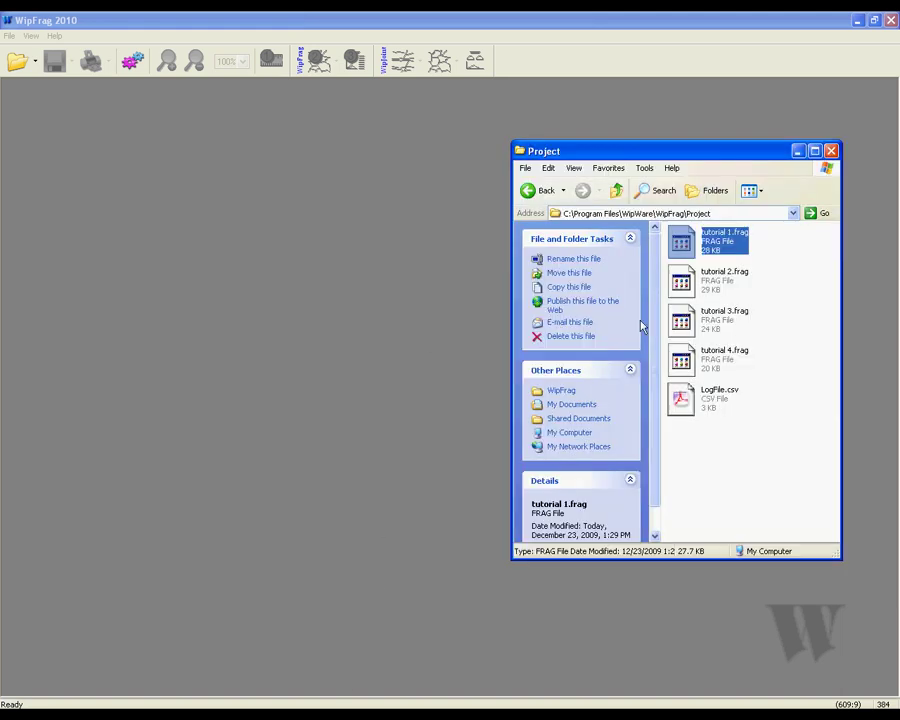
# Chart tutorial 1.frag, overlay the tutorial 2, 3 and 4.frag curves, then close the chart.
pyautogui.moveTo(697, 248); pyautogui.dragTo(370, 287)
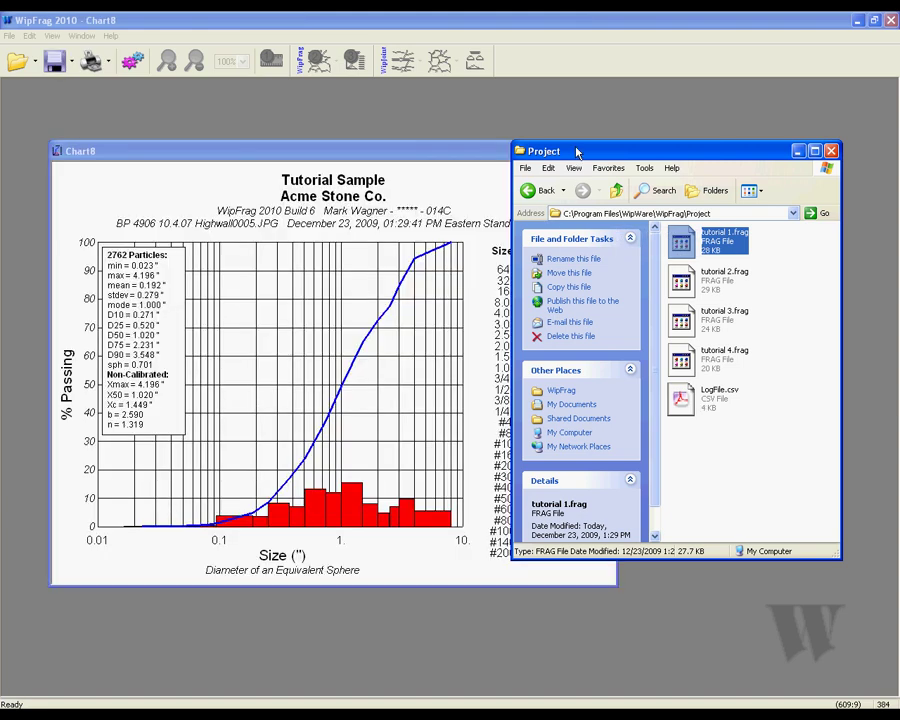
pyautogui.moveTo(579, 152); pyautogui.dragTo(688, 152)
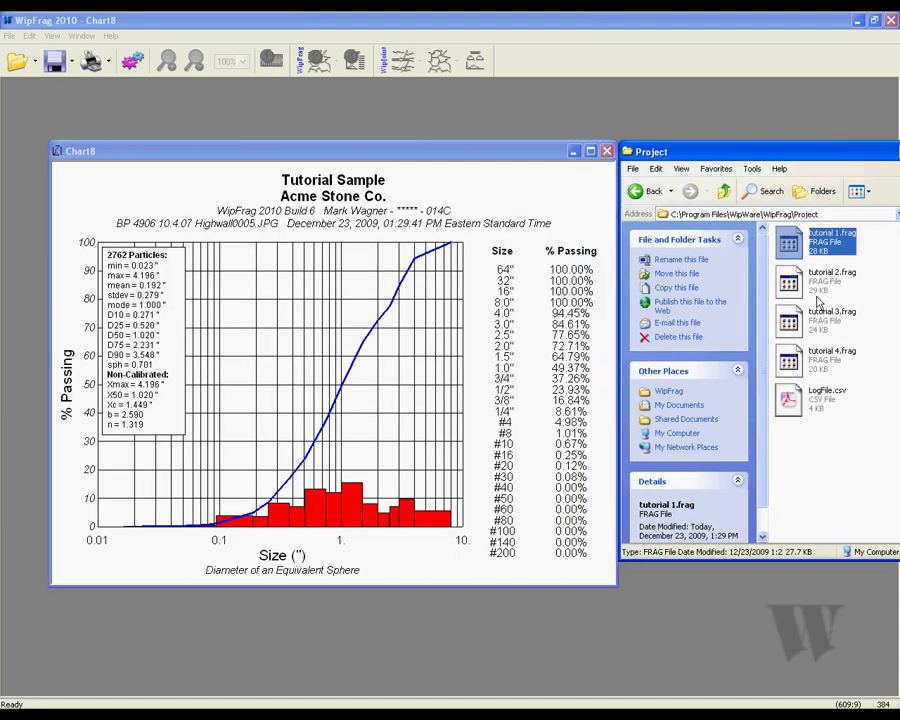
pyautogui.moveTo(801, 287); pyautogui.dragTo(368, 341)
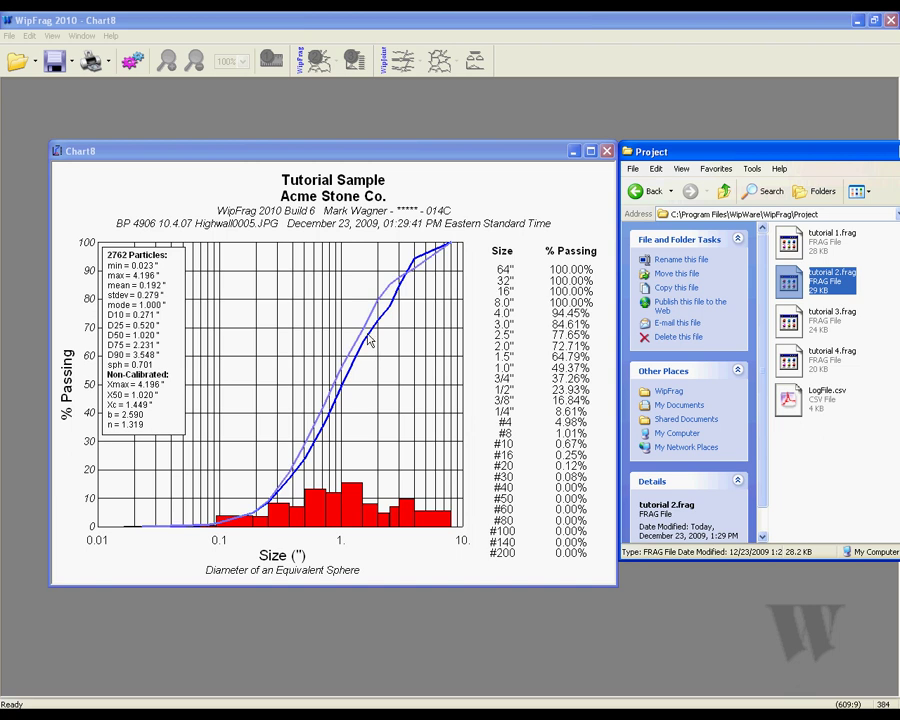
pyautogui.moveTo(790, 320); pyautogui.dragTo(376, 312)
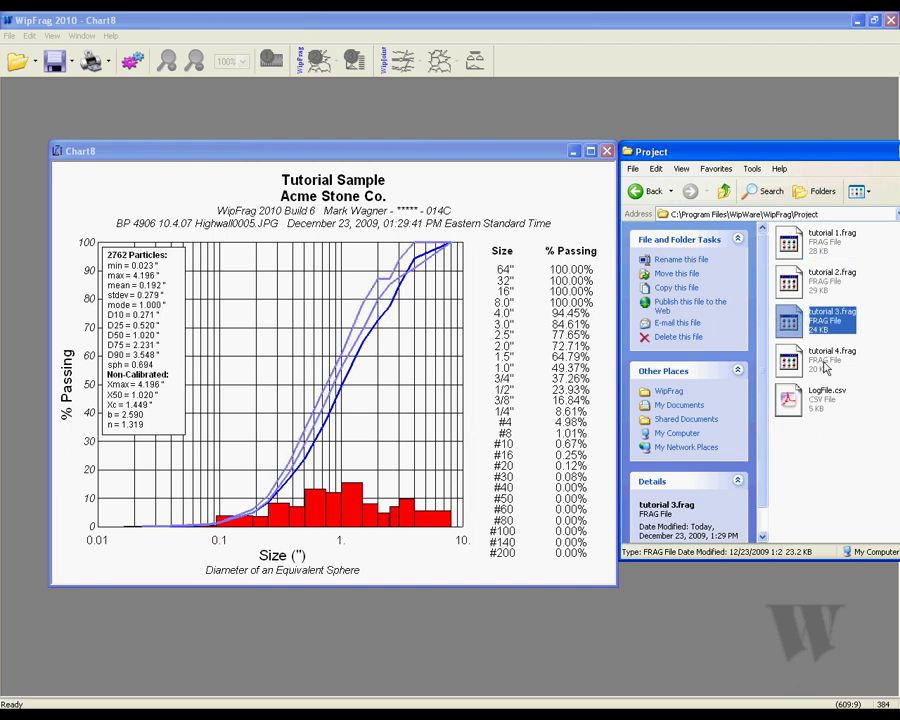
pyautogui.moveTo(790, 358); pyautogui.dragTo(304, 302)
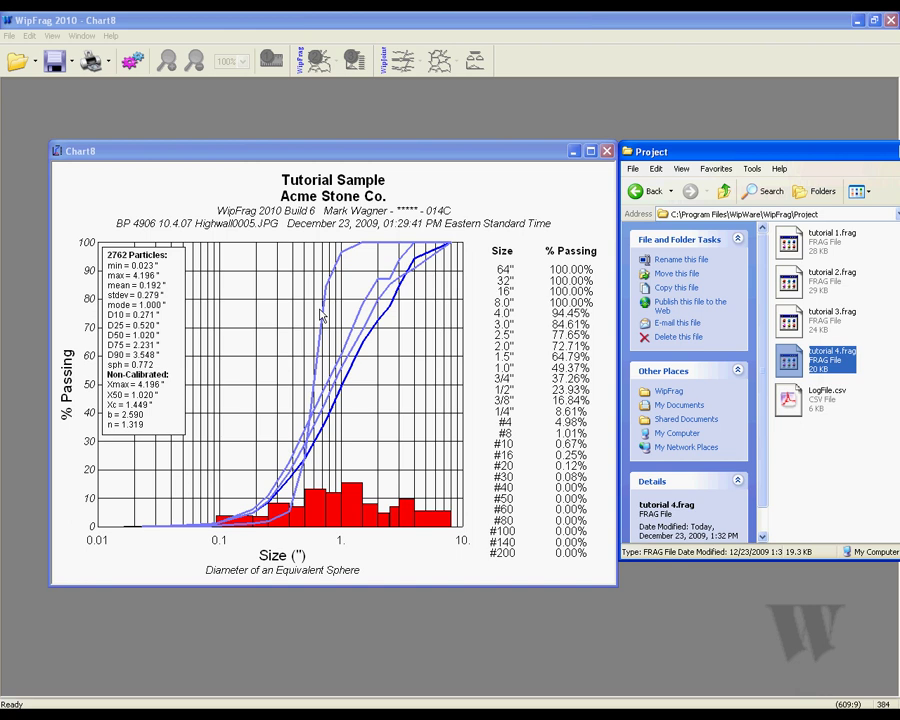
pyautogui.click(606, 151)
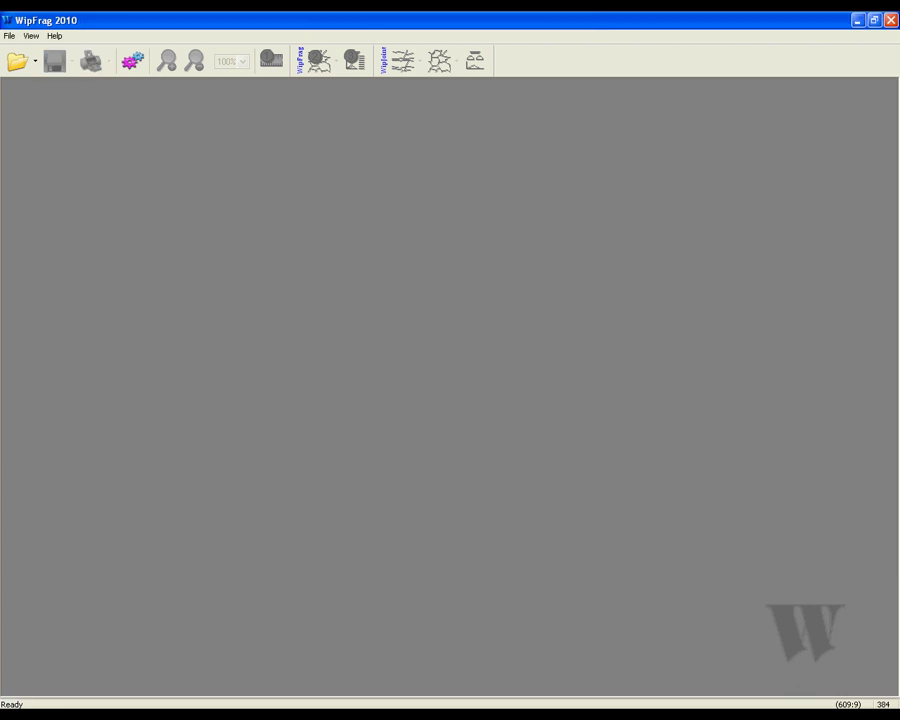
pyautogui.hotkey('alt', 'Tab')
pyautogui.moveTo(864, 366); pyautogui.dragTo(798, 243)
pyautogui.moveTo(513, 245); pyautogui.dragTo(510, 250)
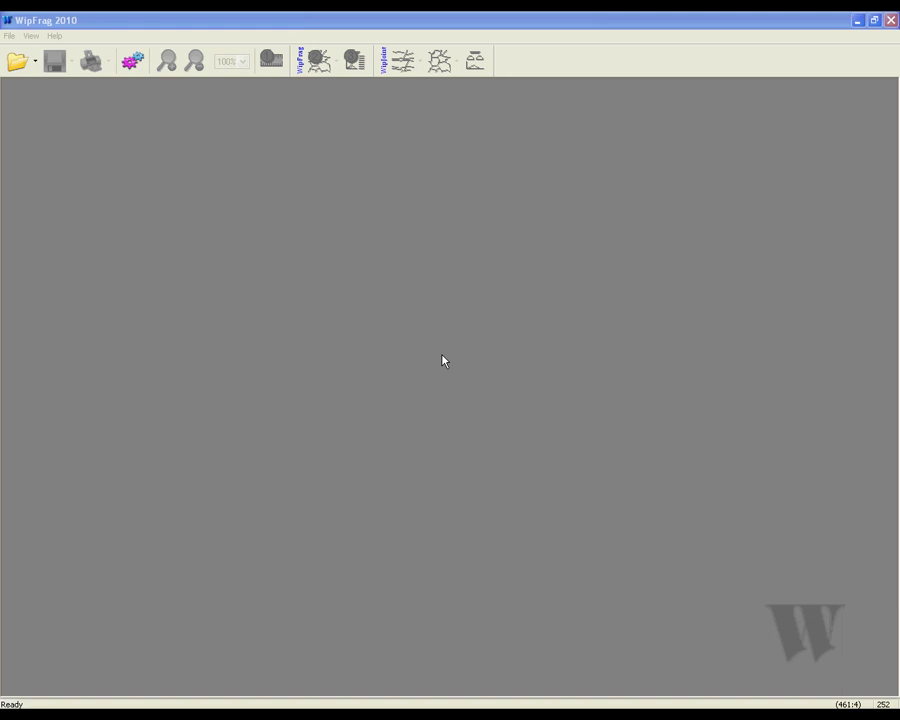
# Open Image 4.jpg and calibrate its scale to 3 inches along the ruler (15.33 px/in).
pyautogui.click(18, 63)
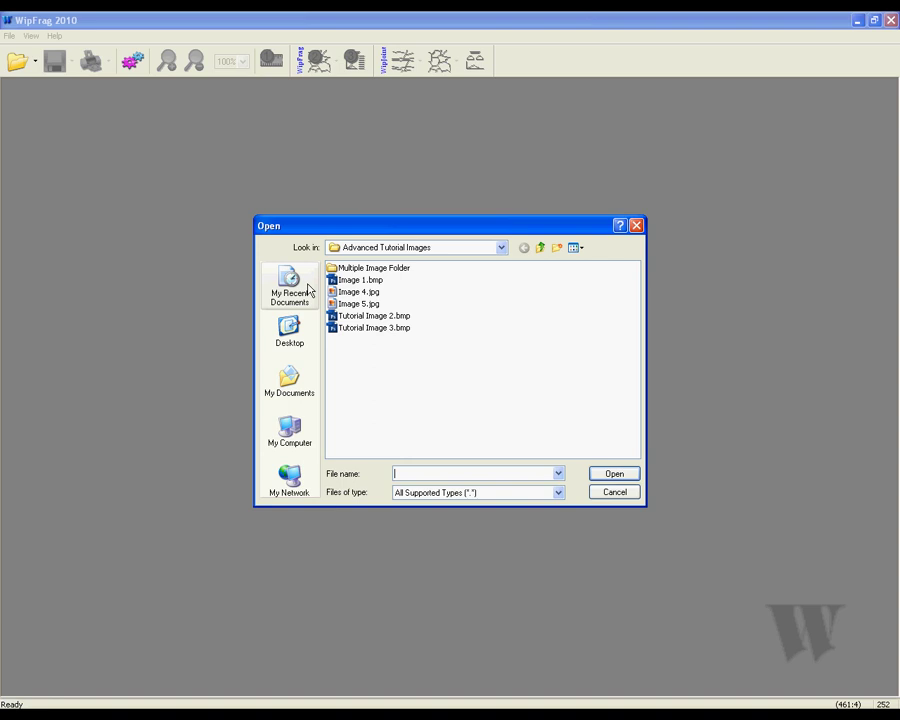
pyautogui.doubleClick(350, 292)
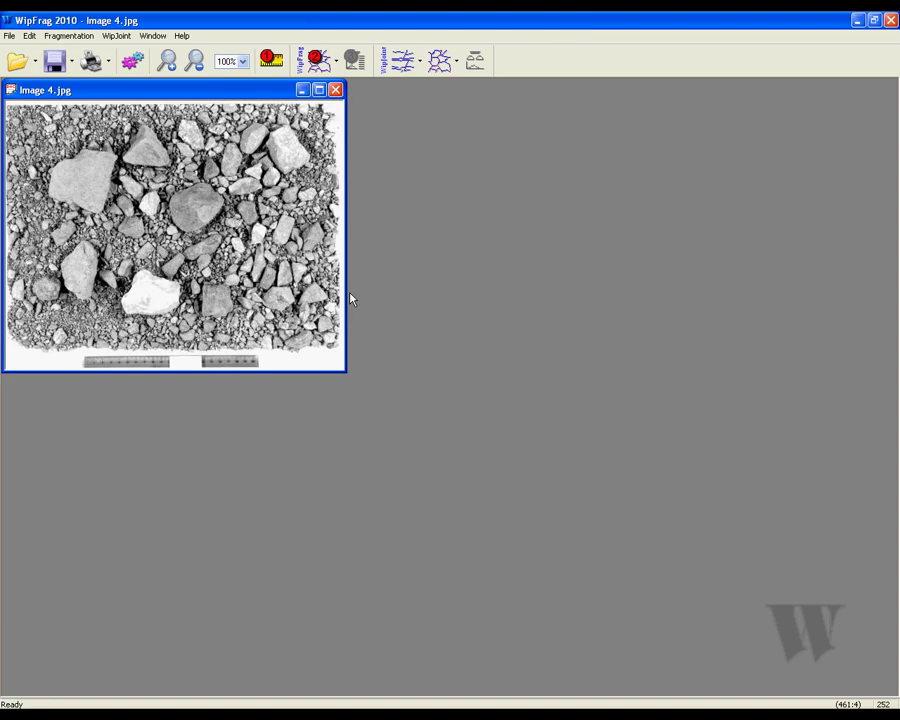
pyautogui.click(271, 62)
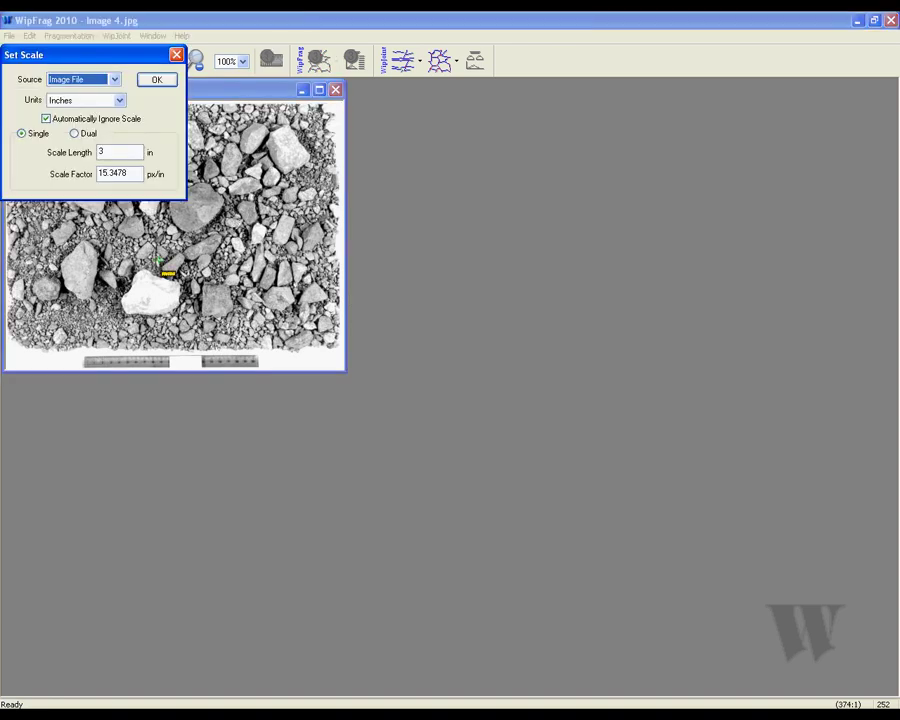
pyautogui.click(172, 356)
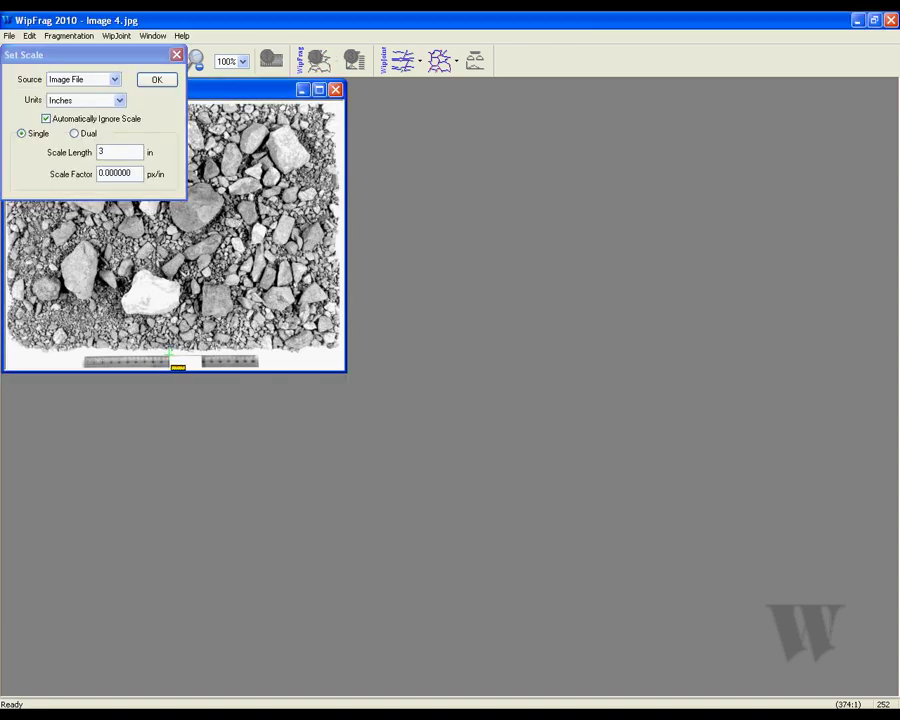
pyautogui.moveTo(172, 354); pyautogui.dragTo(201, 355)
pyautogui.click(95, 101)
pyautogui.click(95, 103)
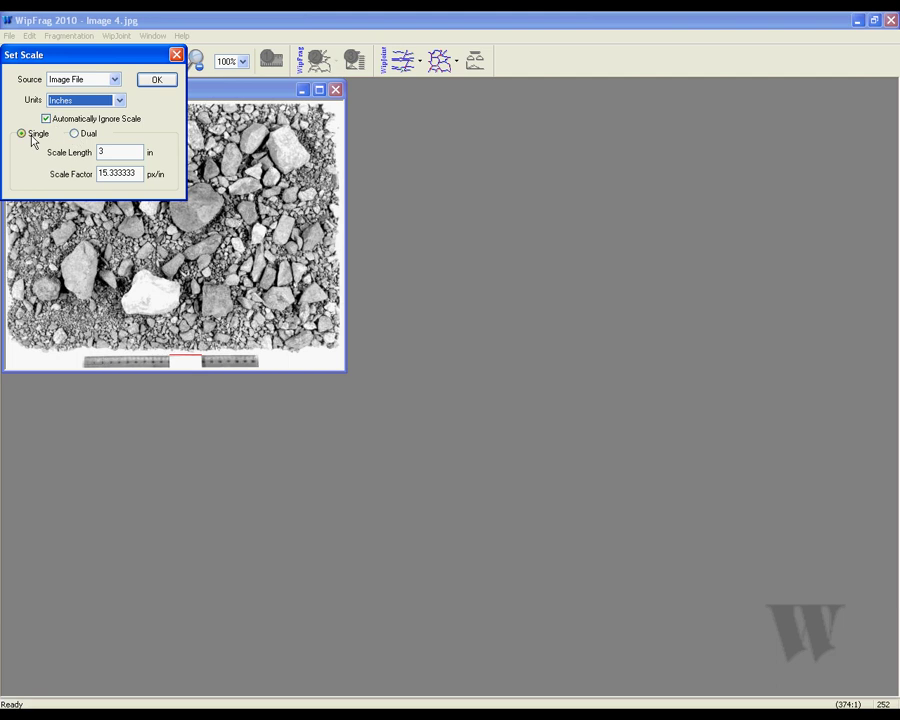
pyautogui.click(118, 152)
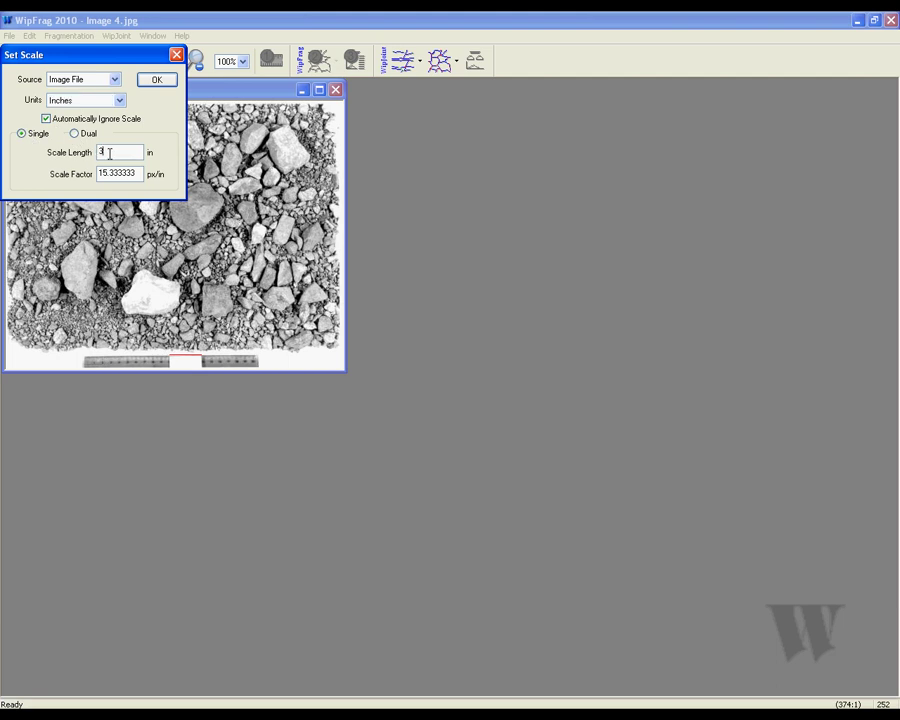
pyautogui.click(155, 80)
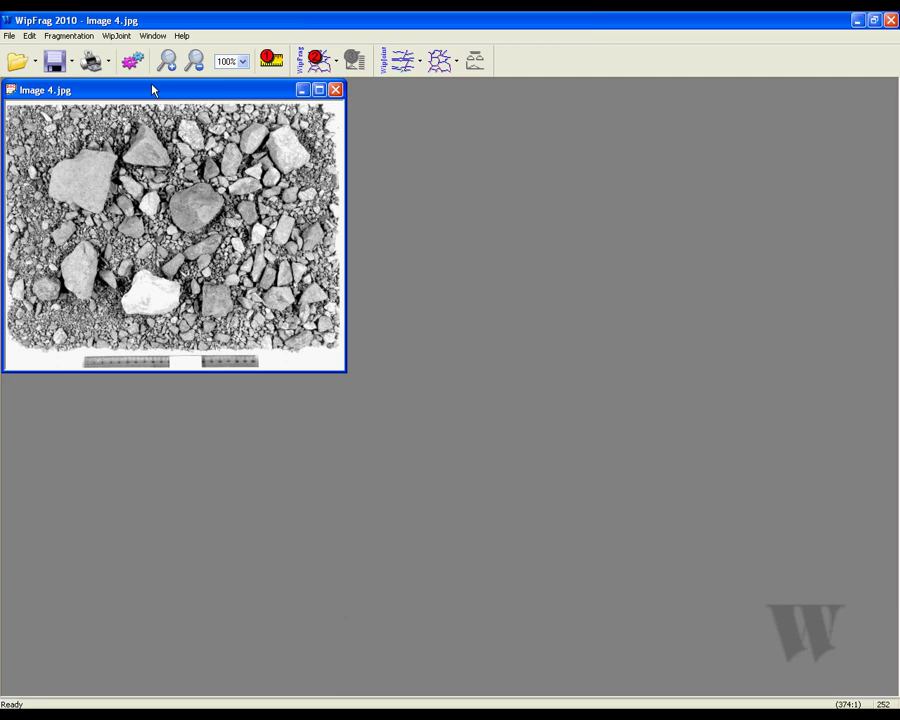
# Net the stones in Image 4.jpg, zoom in to inspect it, choose Free Draw and open Options.
pyautogui.click(318, 62)
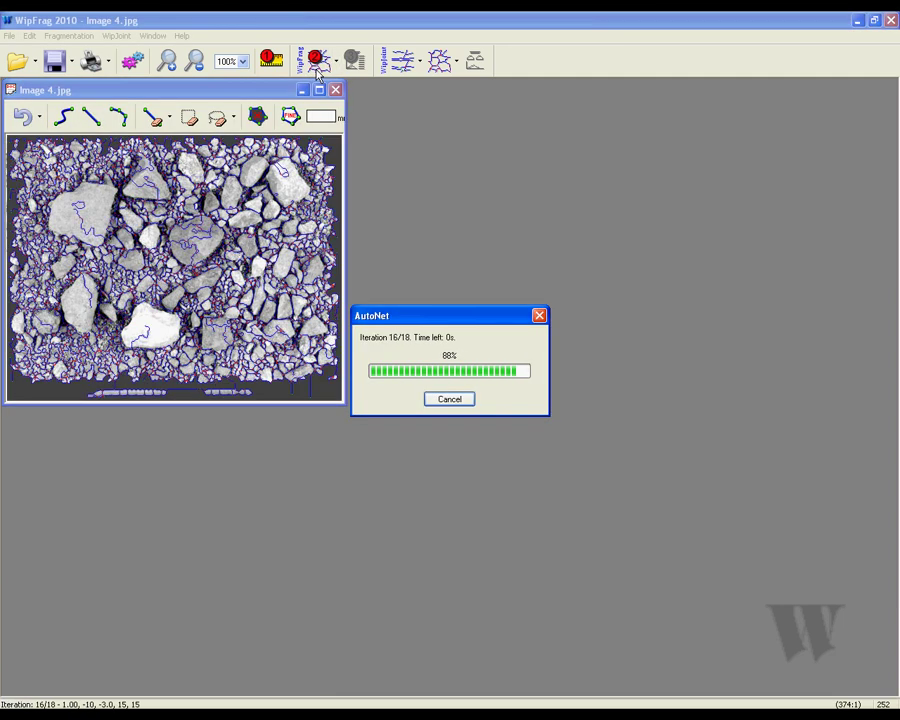
pyautogui.moveTo(78, 313)
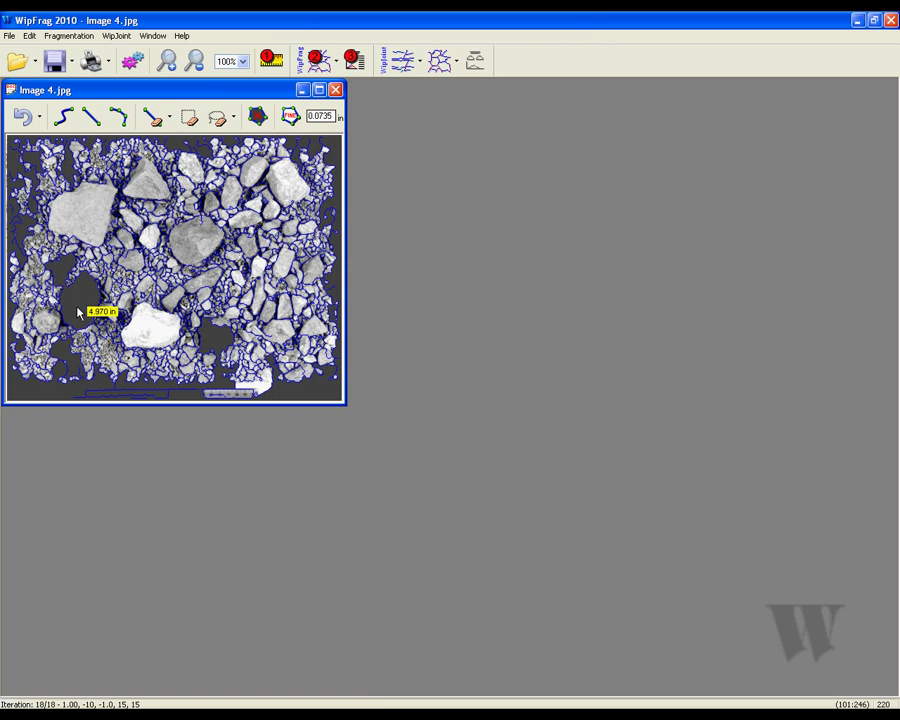
pyautogui.scroll(1, 60, 312)
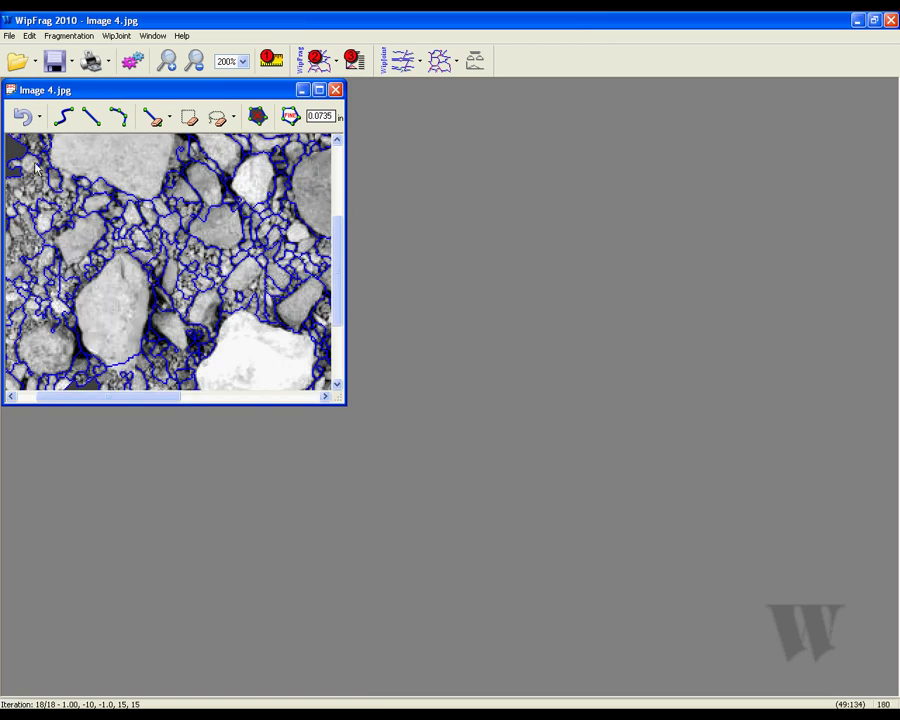
pyautogui.click(62, 119)
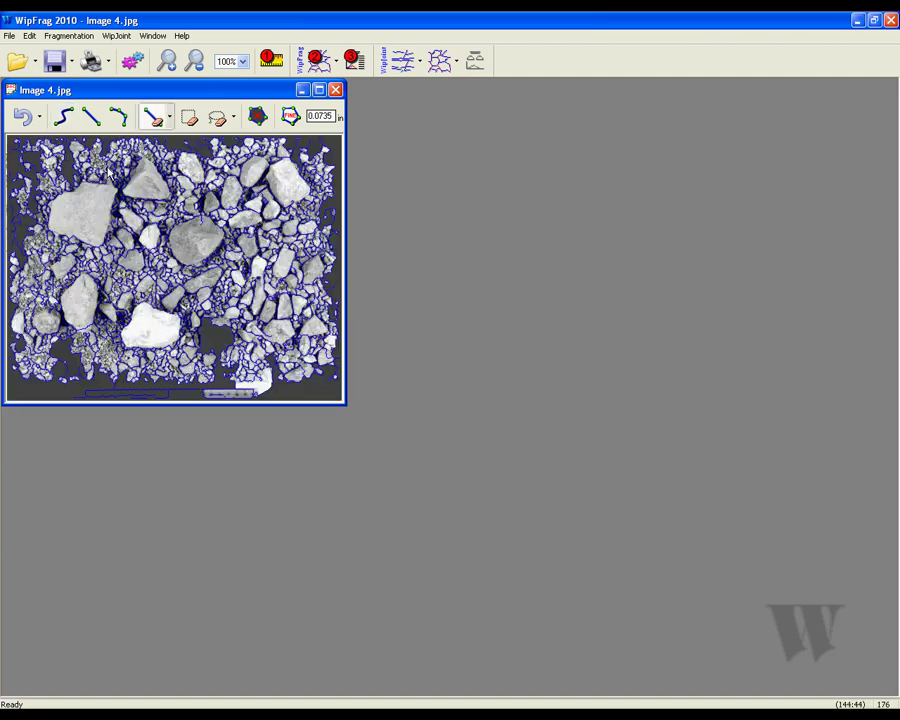
pyautogui.click(131, 62)
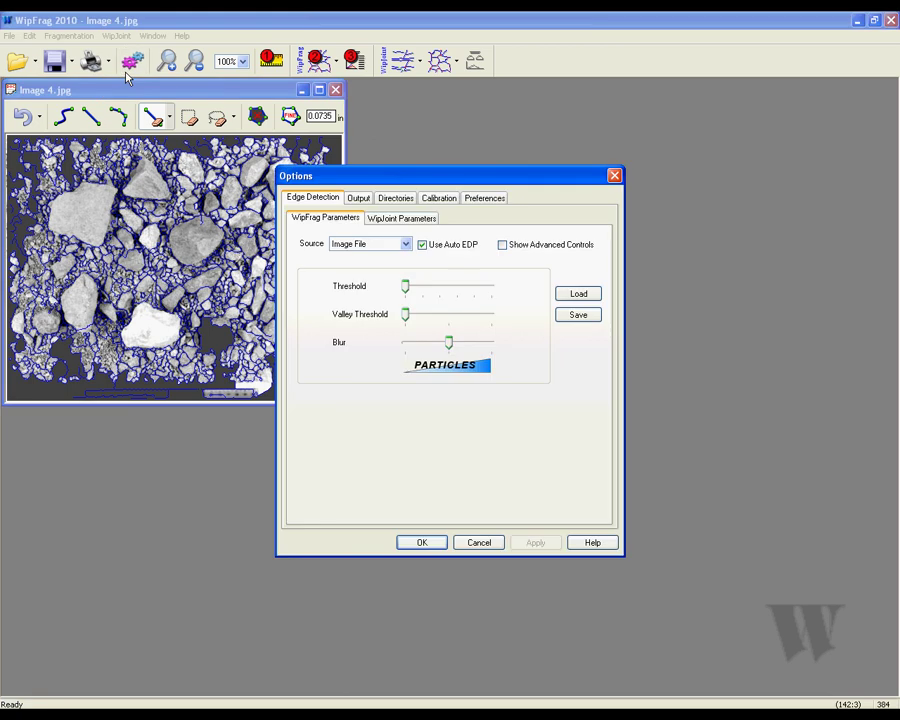
# Keep the Tutorial Sample / Acme Stone Co. title and Standard (Imperial) size classes, and apply.
pyautogui.click(353, 199)
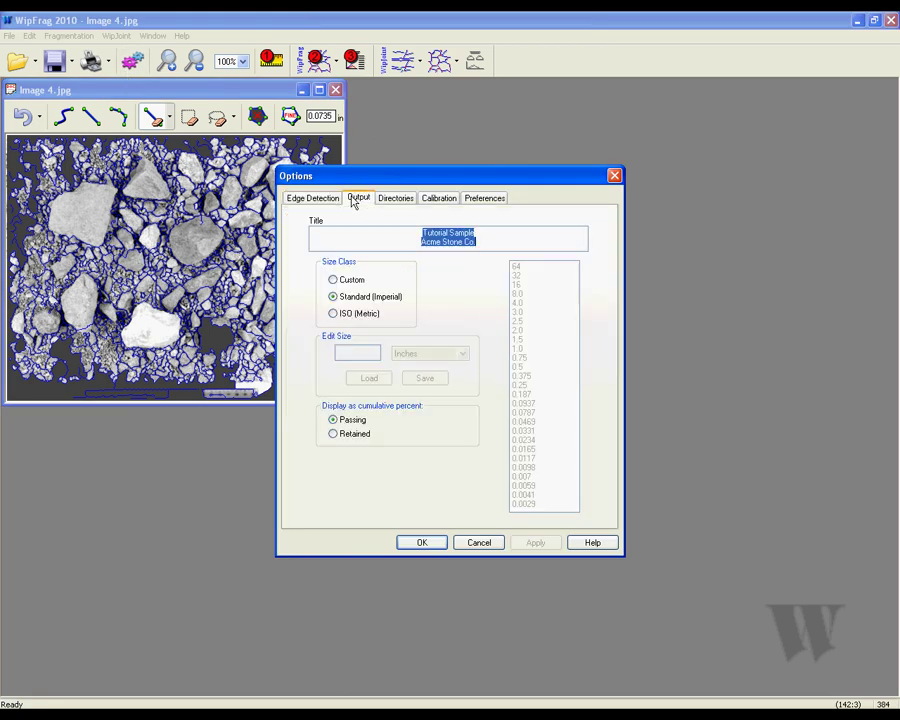
pyautogui.click(481, 245)
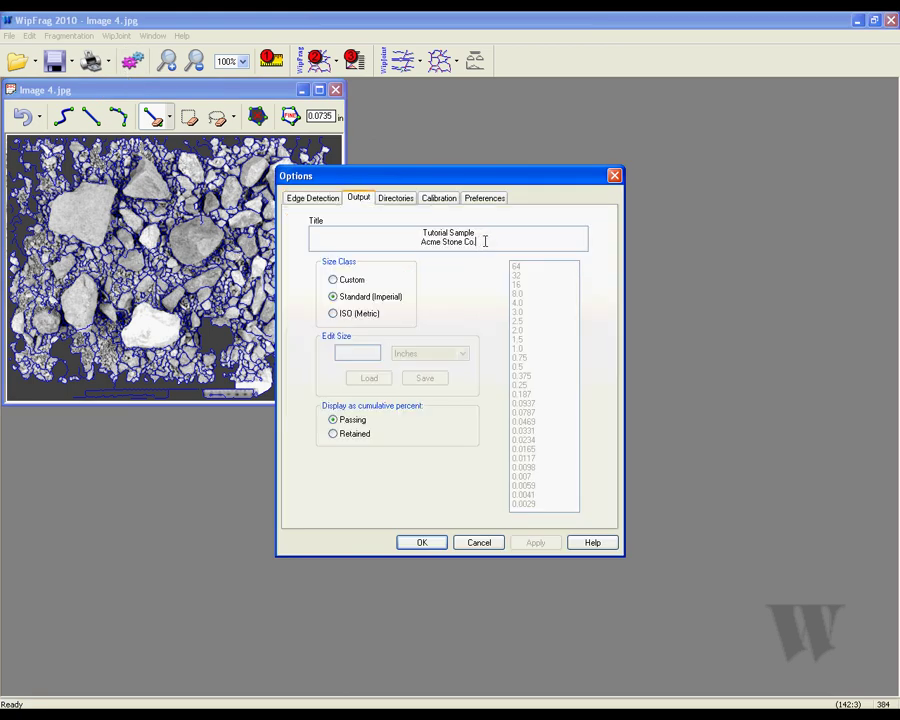
pyautogui.moveTo(485, 241)
pyautogui.mouseDown()
pyautogui.moveTo(380, 238)
pyautogui.moveTo(478, 240)
pyautogui.mouseUp()
pyautogui.click(355, 314)
pyautogui.click(354, 300)
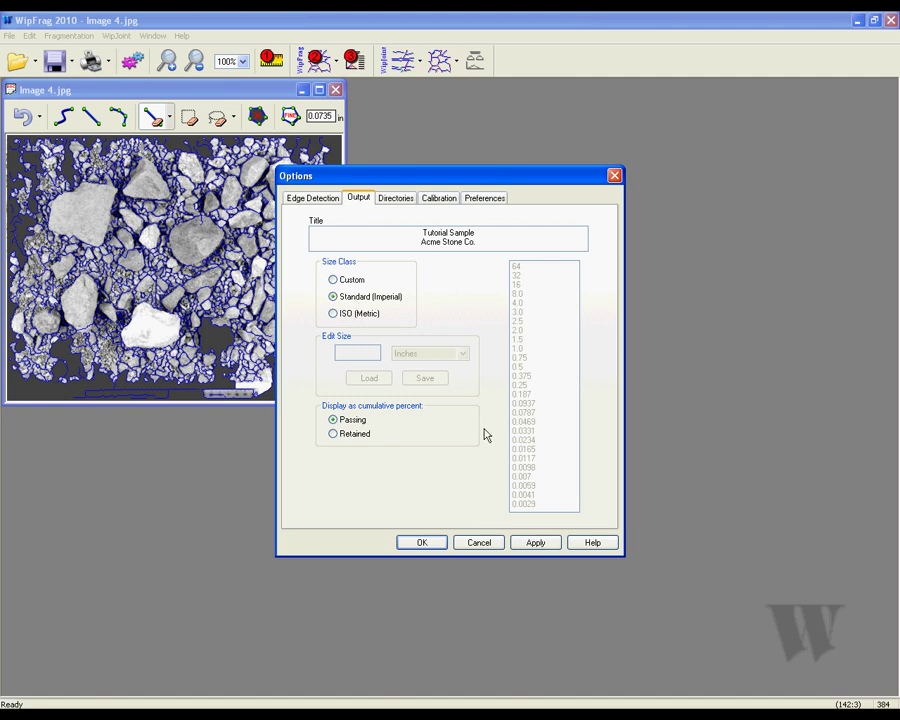
pyautogui.click(533, 542)
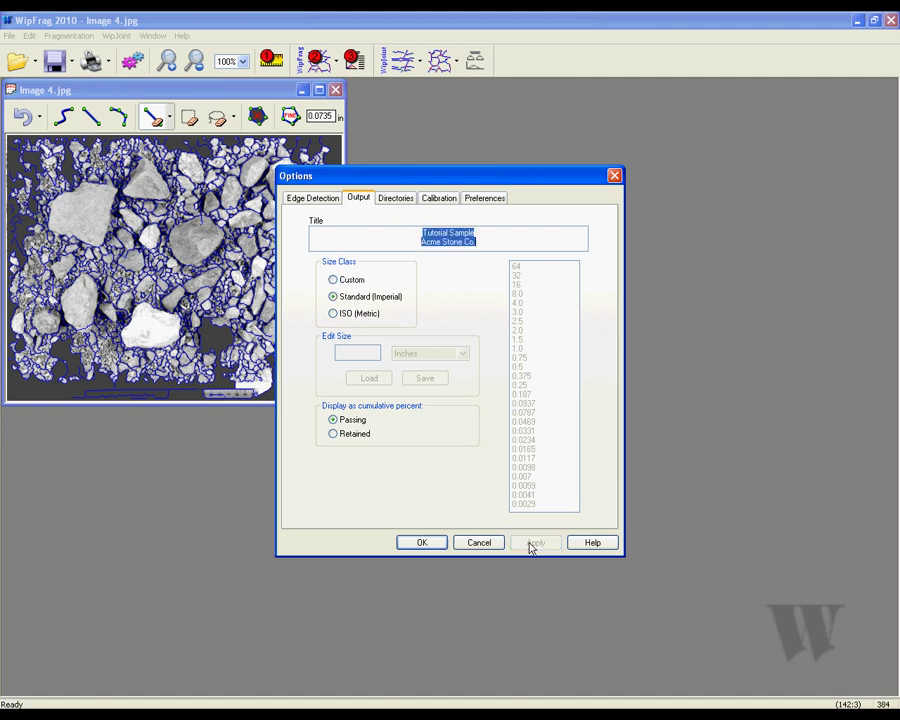
pyautogui.click(421, 542)
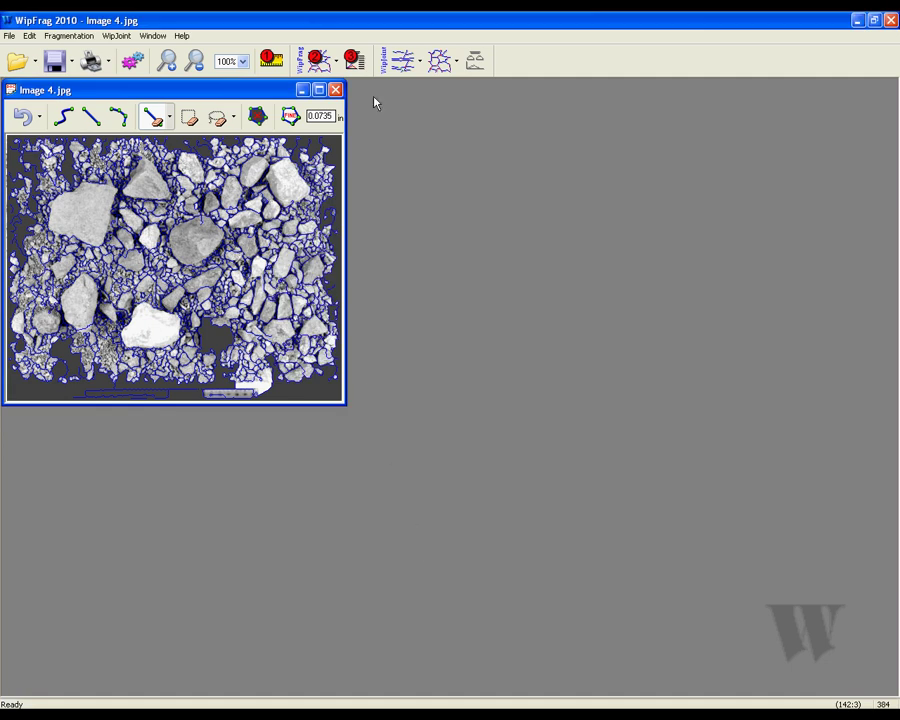
# Measure Image 4 into the Image 4.frag graph: 776 particles, D50 2.075 inches.
pyautogui.click(355, 60)
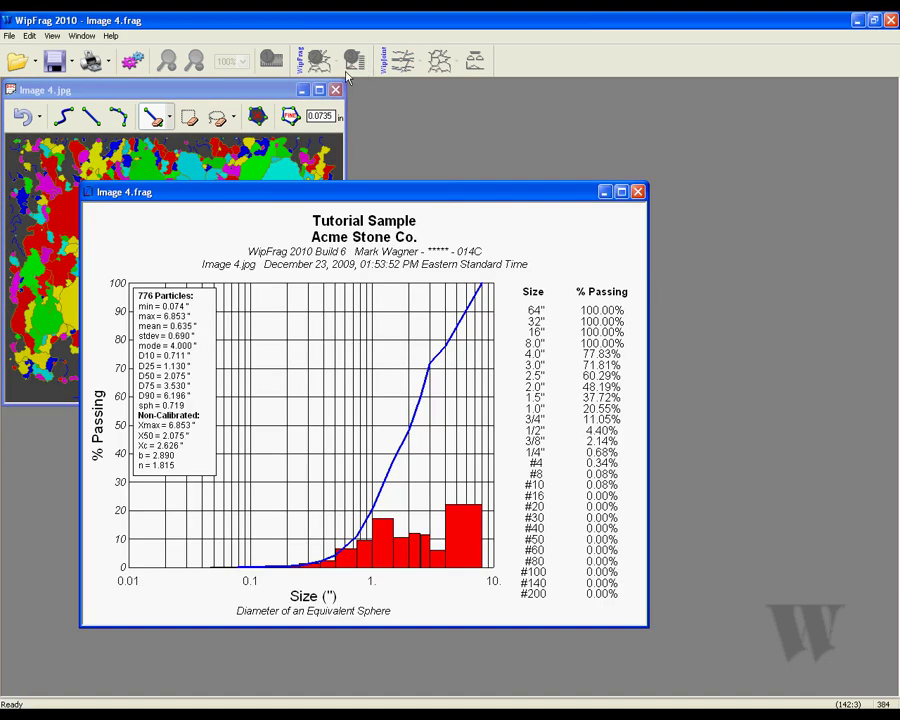